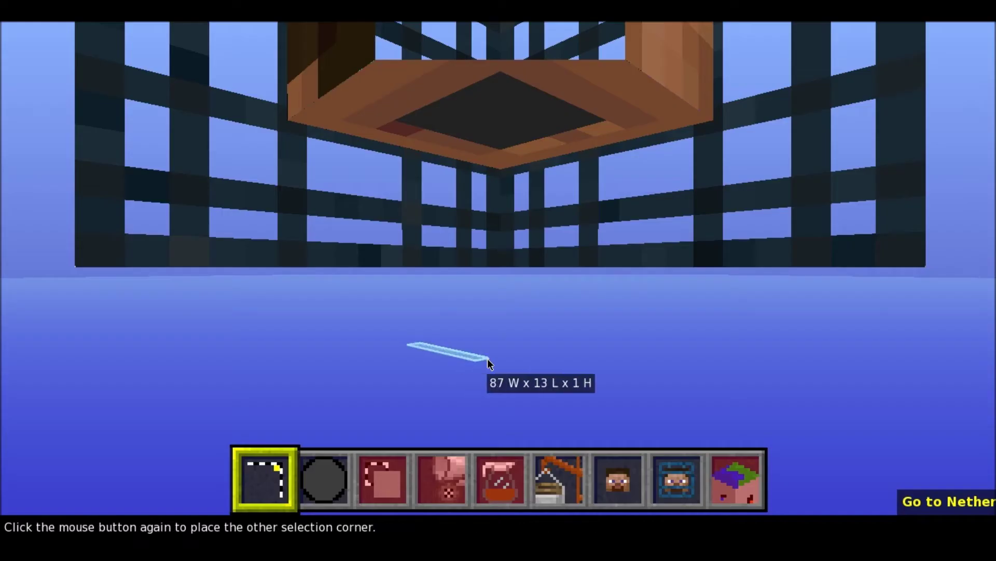
# - Box-select a flat area about 57W x 30L x 1H below the floating cage
pyautogui.click(478, 350)
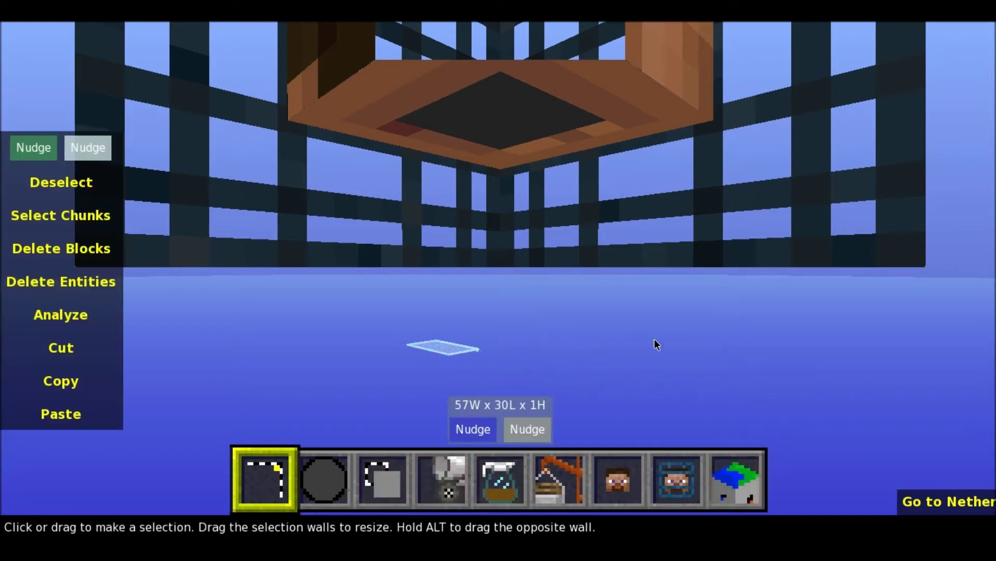
pyautogui.rightClick(655, 341)
pyautogui.moveTo(488, 264); pyautogui.dragTo(498, 291, button='right')
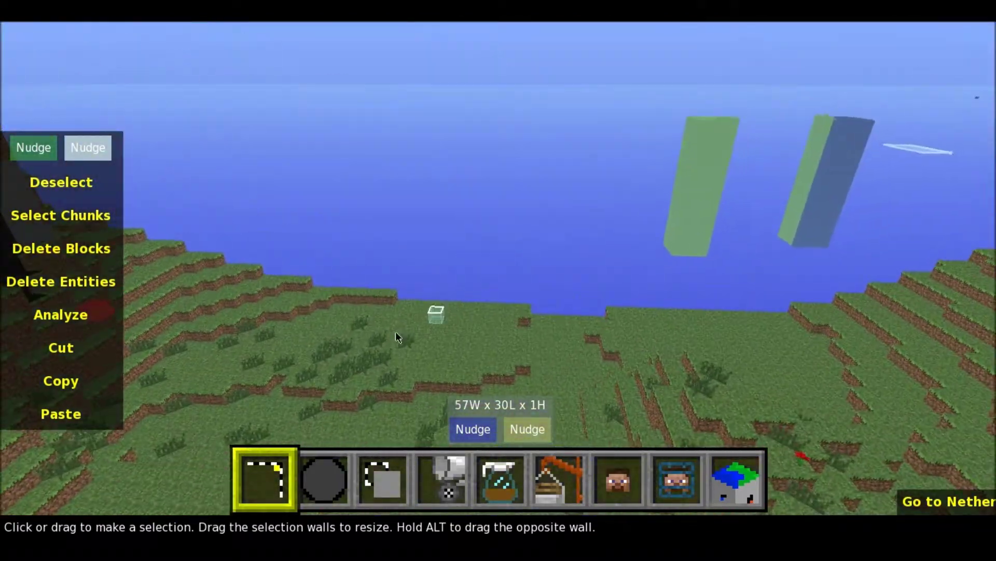
# - Select a strip about 5W x 39L x 1H on the grass and adjust its extents by moving its walls
pyautogui.press('s')
pyautogui.moveTo(496, 351); pyautogui.dragTo(758, 358)
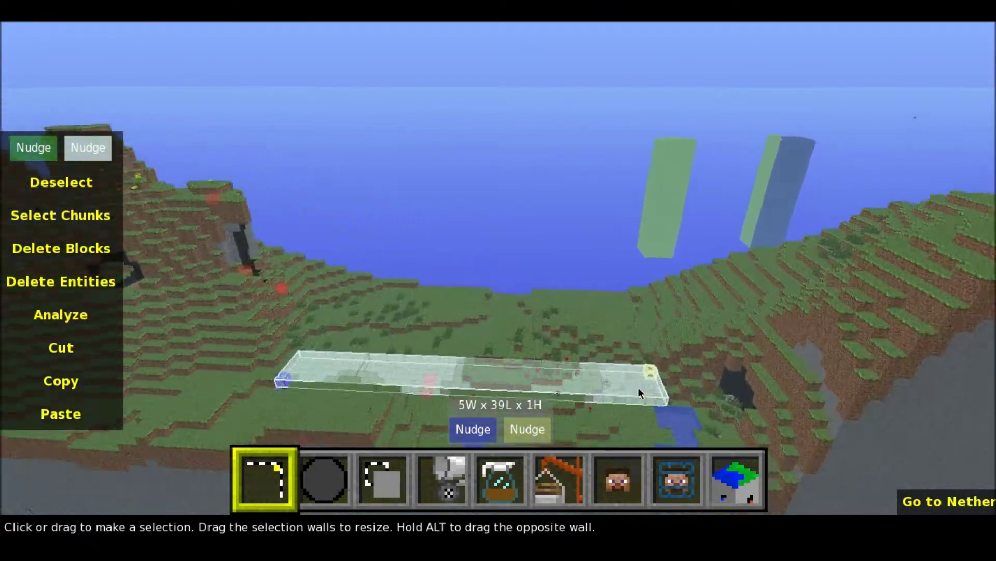
pyautogui.moveTo(578, 381); pyautogui.dragTo(614, 282)
pyautogui.moveTo(567, 349); pyautogui.dragTo(541, 388)
pyautogui.rightClick(540, 388)
pyautogui.press('d')
pyautogui.rightClick(540, 388)
# - Resize the selection to 11W x 35L x 1H inside the stone cliff and delete its contents
pyautogui.moveTo(600, 326); pyautogui.dragTo(597, 277)
pyautogui.moveTo(597, 156); pyautogui.dragTo(574, 407)
pyautogui.press('a')
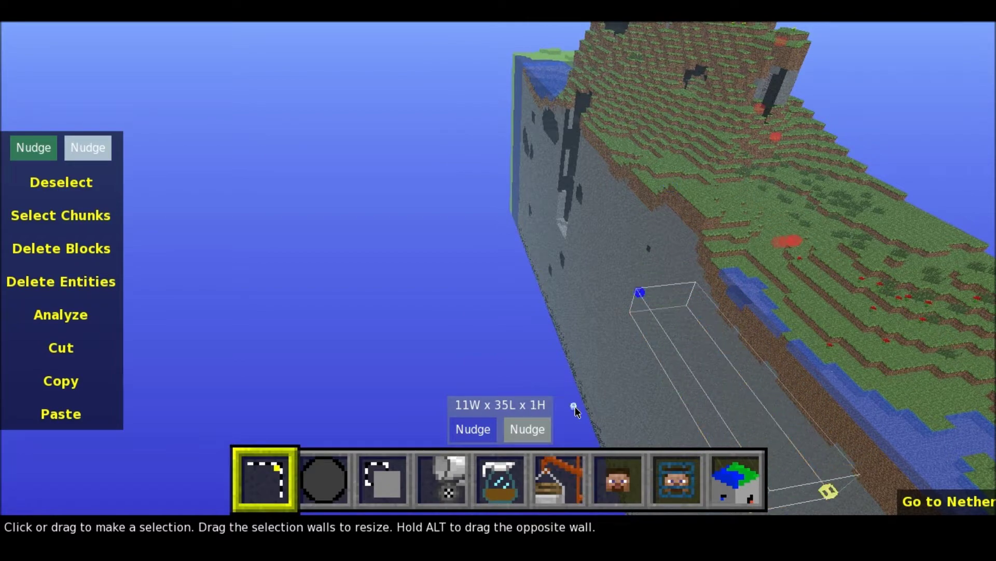
pyautogui.press('Delete')
# - Enlarge the selection to 15W x 35L x 6H through the cliff face and delete its contents to open a cavity
pyautogui.moveTo(573, 304); pyautogui.dragTo(500, 259, button='right')
pyautogui.press('w')
pyautogui.moveTo(499, 224); pyautogui.dragTo(478, 251)
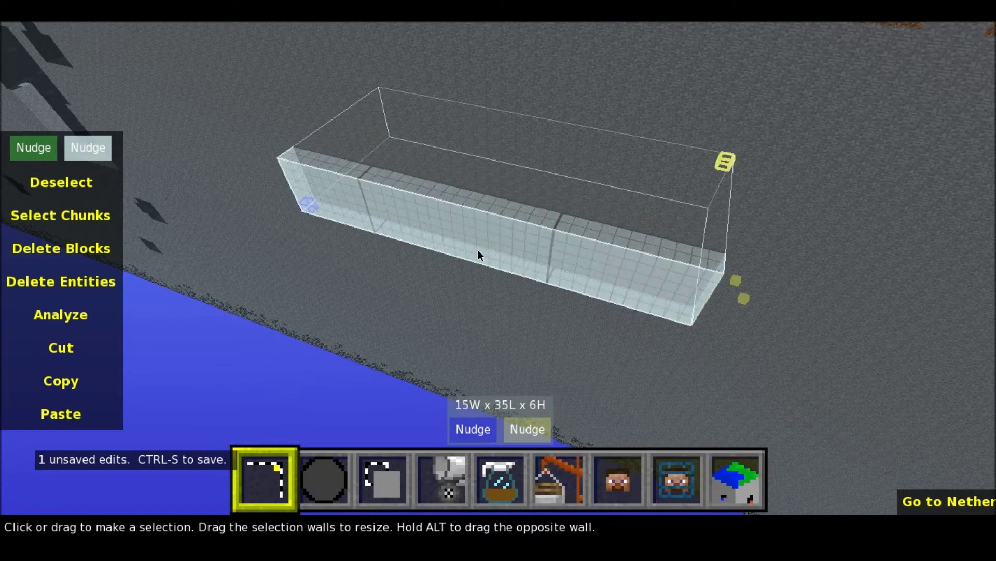
pyautogui.press('Delete')
# - Select a patch of 1W x 4L x 4H on the cliff face above the cavity
pyautogui.press('w')
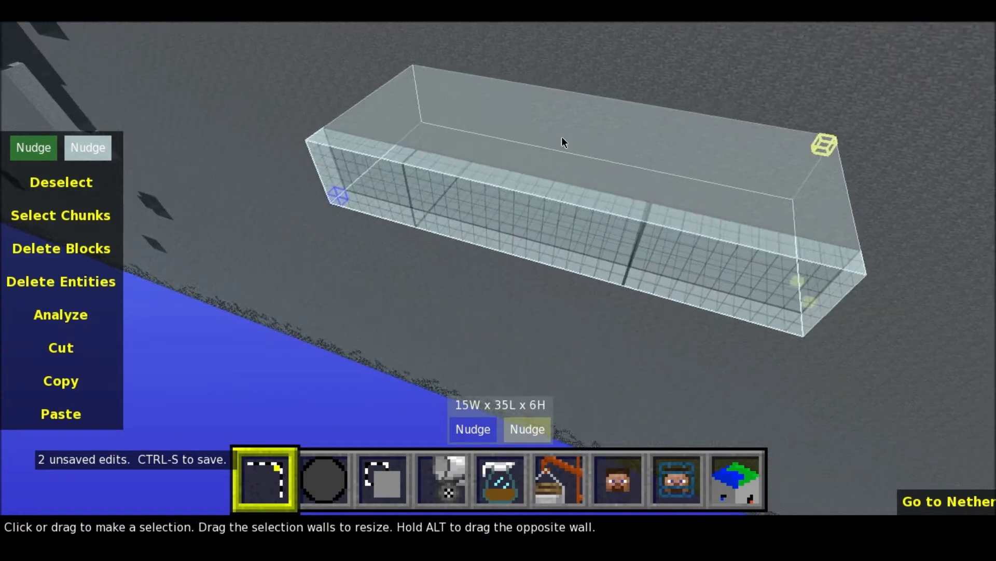
pyautogui.moveTo(444, 242); pyautogui.dragTo(498, 267, button='right')
pyautogui.press('s')
pyautogui.moveTo(525, 165); pyautogui.dragTo(578, 111)
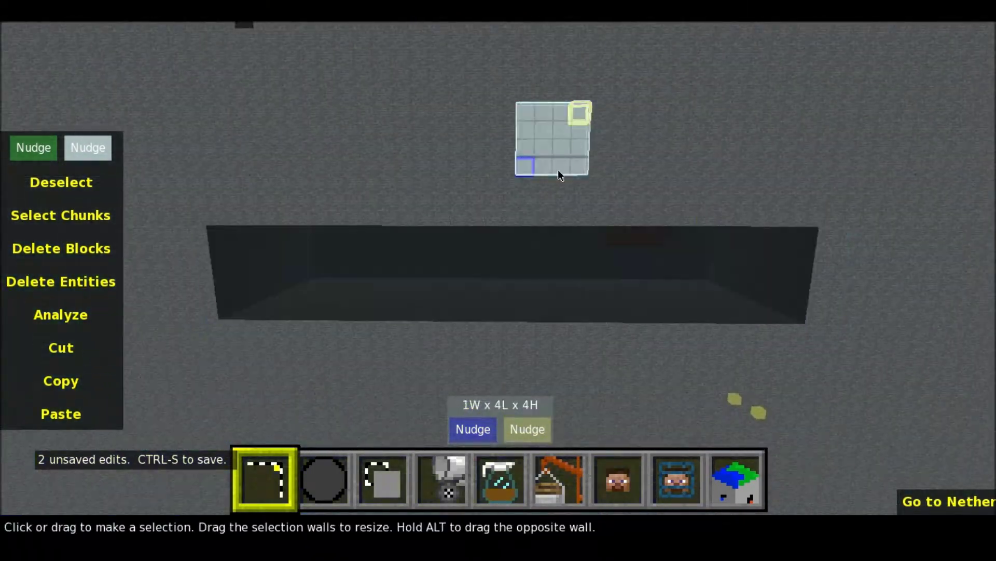
pyautogui.press('w')
pyautogui.press('s')
pyautogui.press('s')
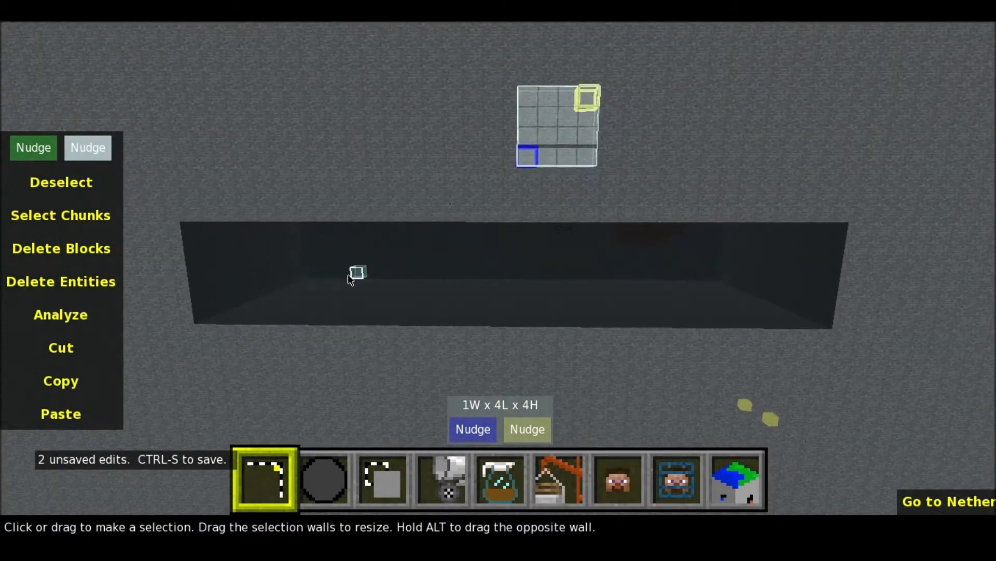
# - Select a 42L x 11H area covering the cavity's opening and extend it into the cliff to 13W
pyautogui.moveTo(199, 333); pyautogui.dragTo(979, 157)
pyautogui.press('w')
pyautogui.moveTo(674, 224); pyautogui.dragTo(571, 275, button='right')
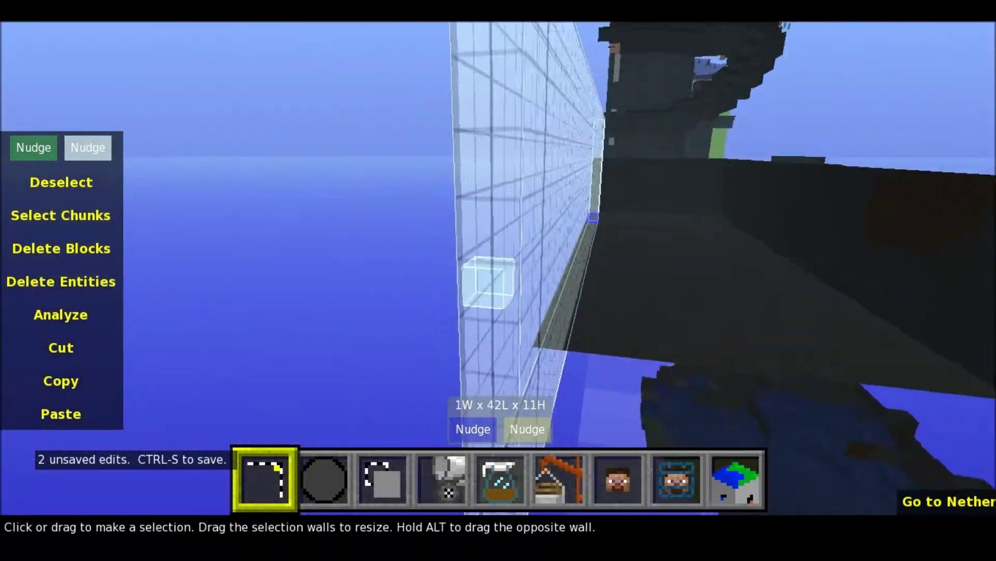
pyautogui.press('s')
pyautogui.press('d')
pyautogui.moveTo(408, 243); pyautogui.dragTo(577, 267)
# - Fill the 13W x 42L x 11H selection with Stone
pyautogui.click(447, 480)
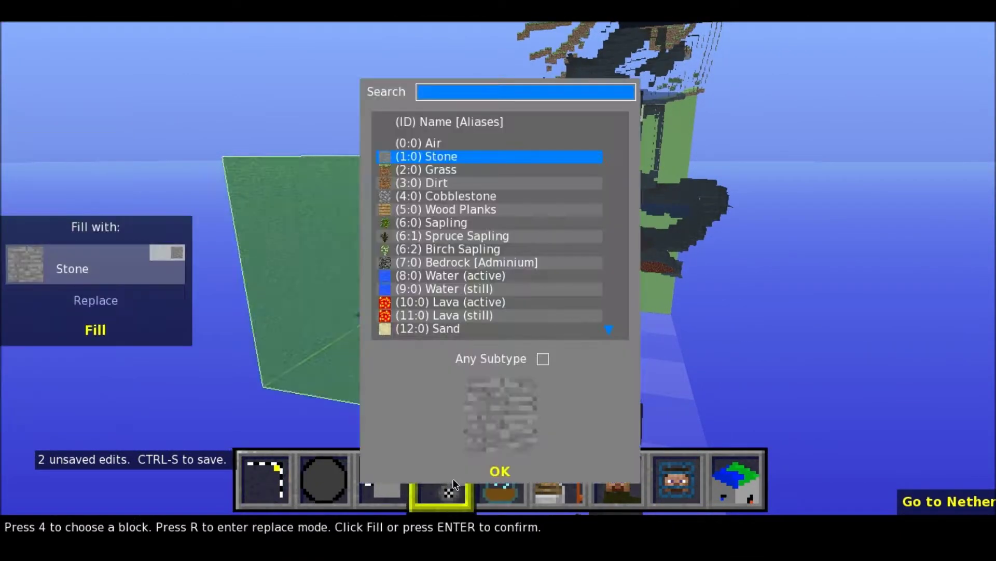
pyautogui.click(499, 470)
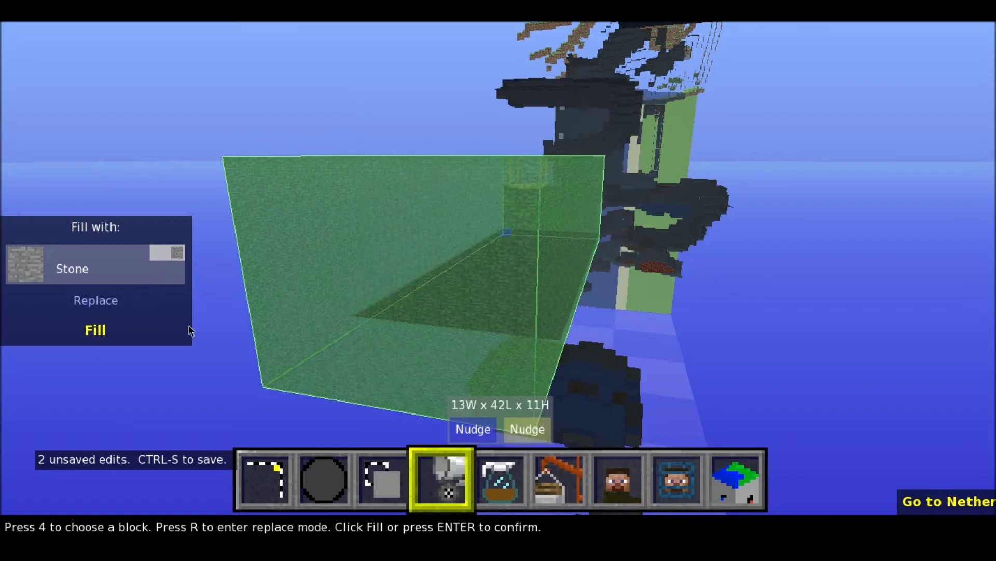
pyautogui.click(95, 329)
# - Inspect the refilled cliff section and the open ravine in the cliff face
pyautogui.scroll(5, 499, 281)
pyautogui.press('s')
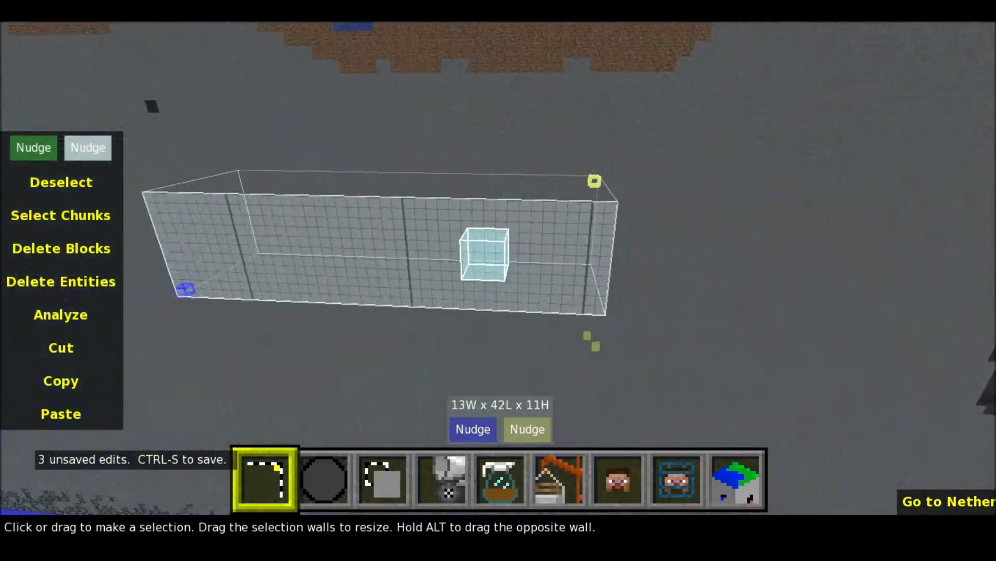
pyautogui.press('w')
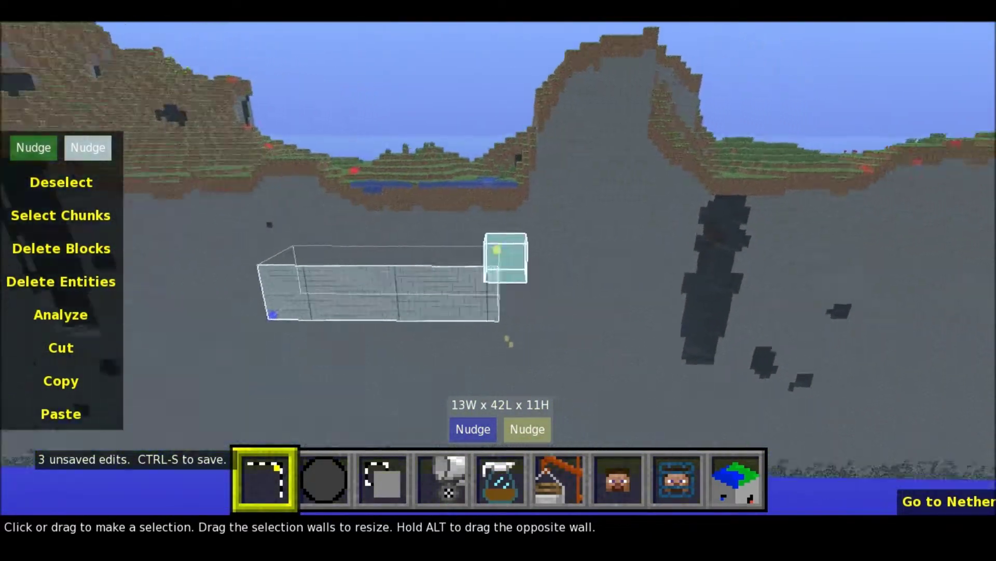
pyautogui.press('w')
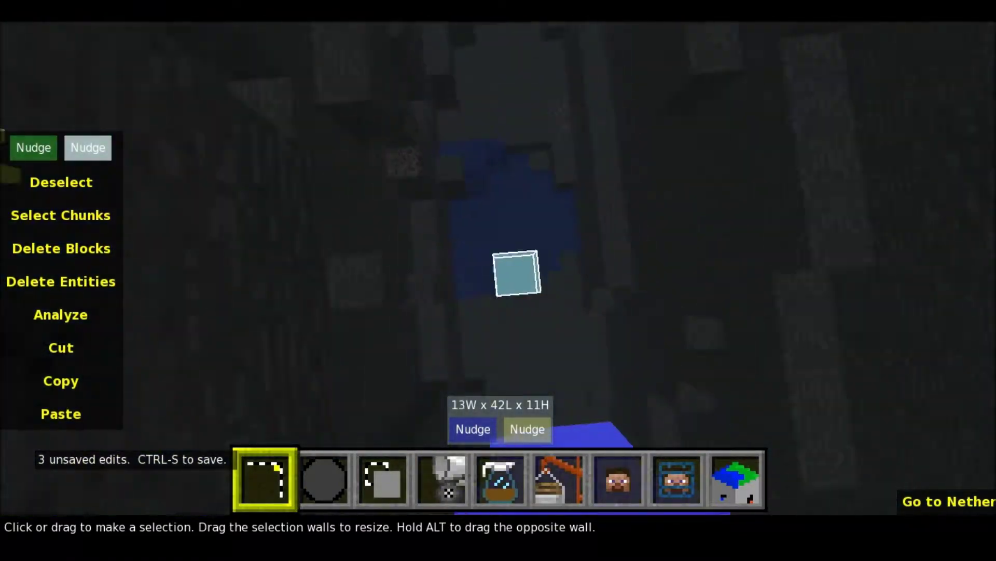
pyautogui.rightClick(500, 279)
pyautogui.press('s')
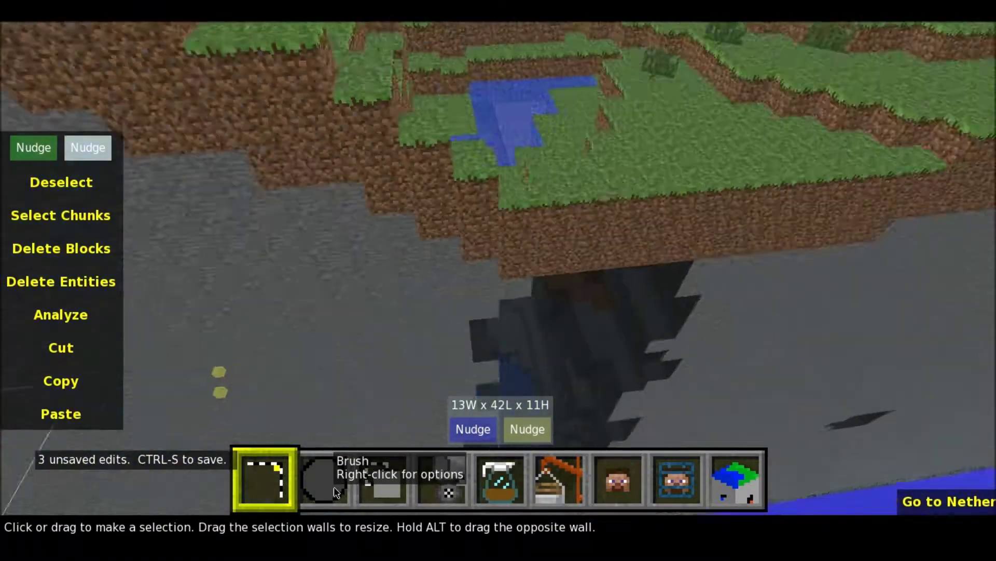
# - Activate the Brush tool and place round stone clumps on the grass along the cliff edge
pyautogui.click(335, 488)
pyautogui.press('w')
pyautogui.press('d')
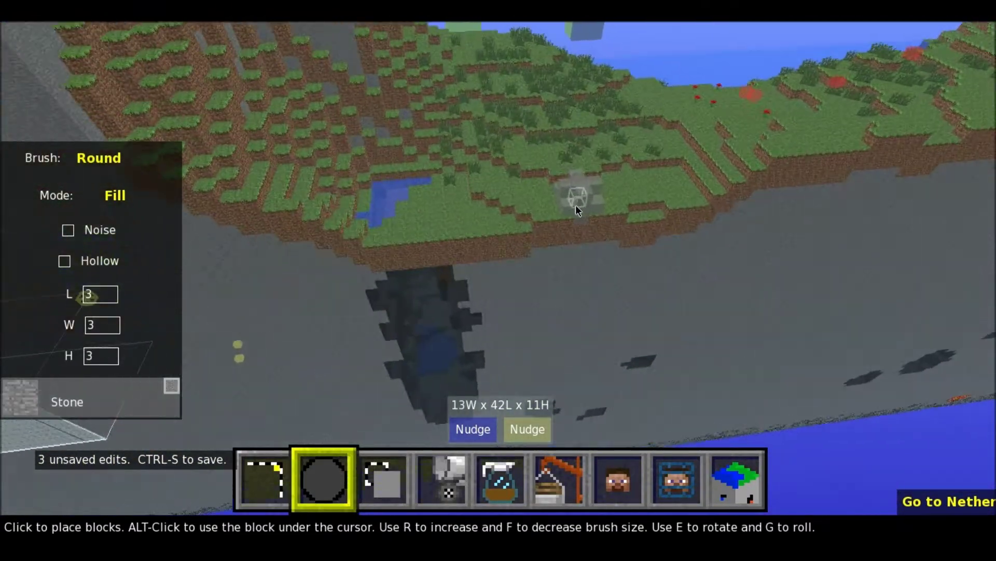
pyautogui.rightClick(559, 243)
pyautogui.rightClick(498, 279)
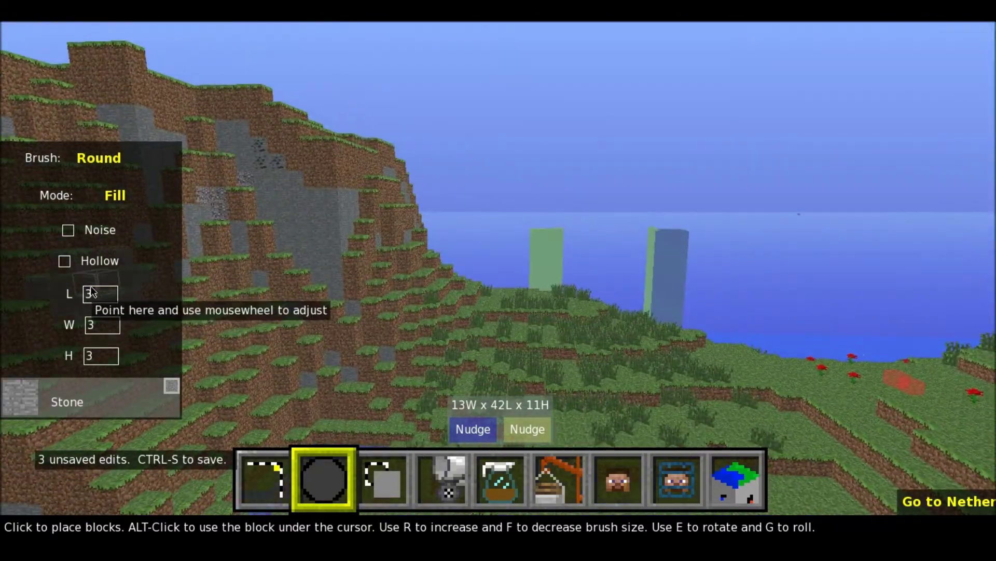
pyautogui.press('s')
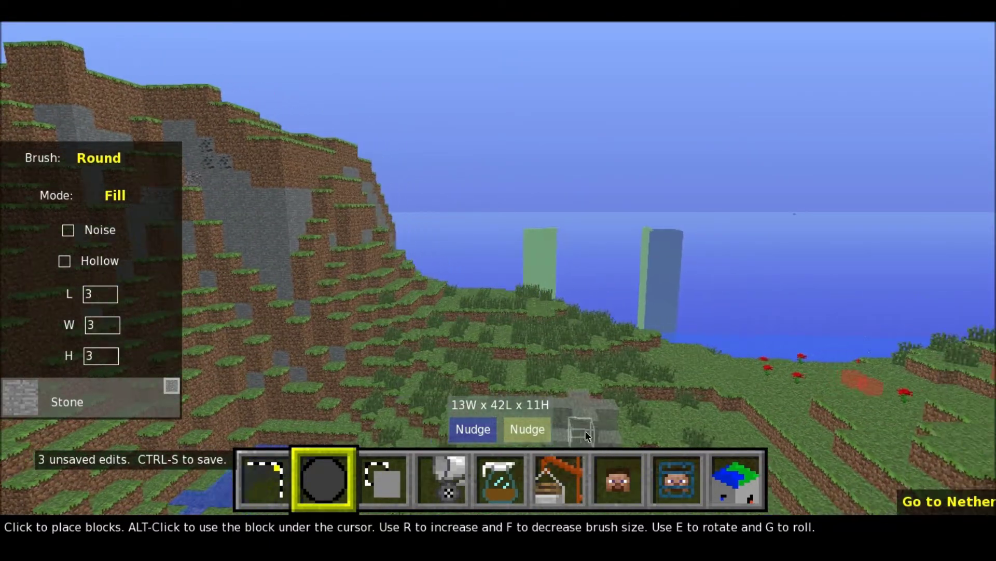
pyautogui.press('d')
pyautogui.rightClick(581, 405)
pyautogui.rightClick(498, 279)
pyautogui.press('w')
pyautogui.click(552, 218)
pyautogui.click(385, 251)
pyautogui.click(483, 257)
pyautogui.click(696, 275)
pyautogui.click(558, 294)
pyautogui.click(511, 290)
pyautogui.click(467, 275)
pyautogui.click(418, 280)
pyautogui.click(452, 306)
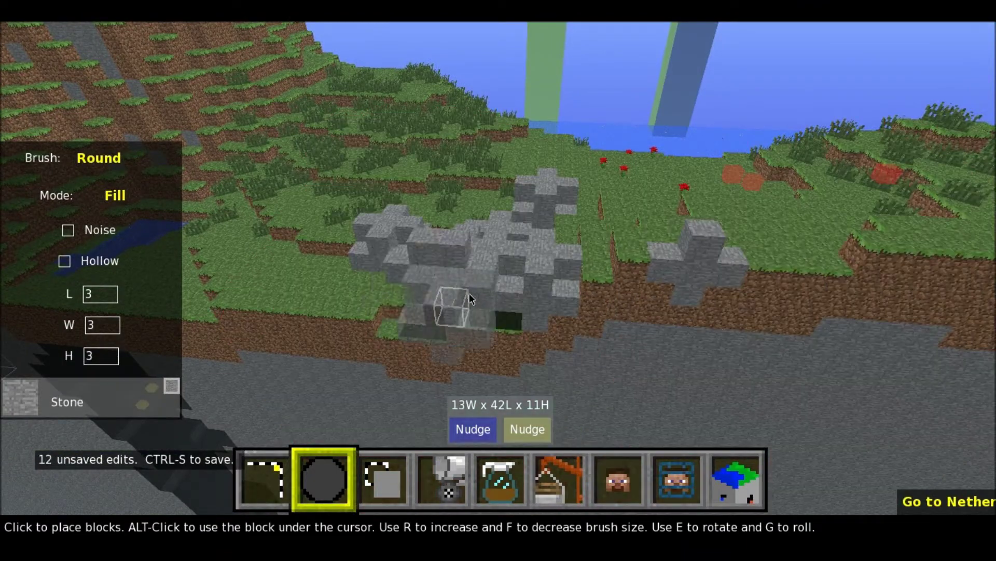
pyautogui.click(470, 293)
pyautogui.click(501, 290)
pyautogui.click(532, 275)
# - Extend the stone mound along the cliff edge toward the pond with a continuous row of brush placements
pyautogui.press('a')
pyautogui.press('w')
pyautogui.press('d')
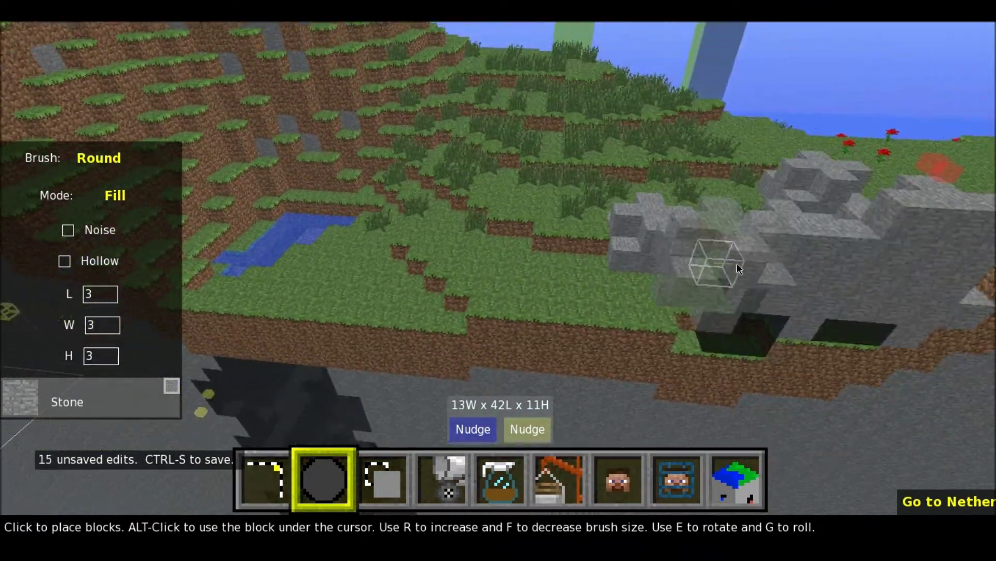
pyautogui.click(736, 265)
pyautogui.click(720, 283)
pyautogui.click(701, 286)
pyautogui.click(678, 283)
pyautogui.click(670, 282)
pyautogui.click(659, 281)
pyautogui.click(650, 279)
pyautogui.click(646, 278)
pyautogui.click(635, 277)
pyautogui.click(625, 277)
pyautogui.click(616, 277)
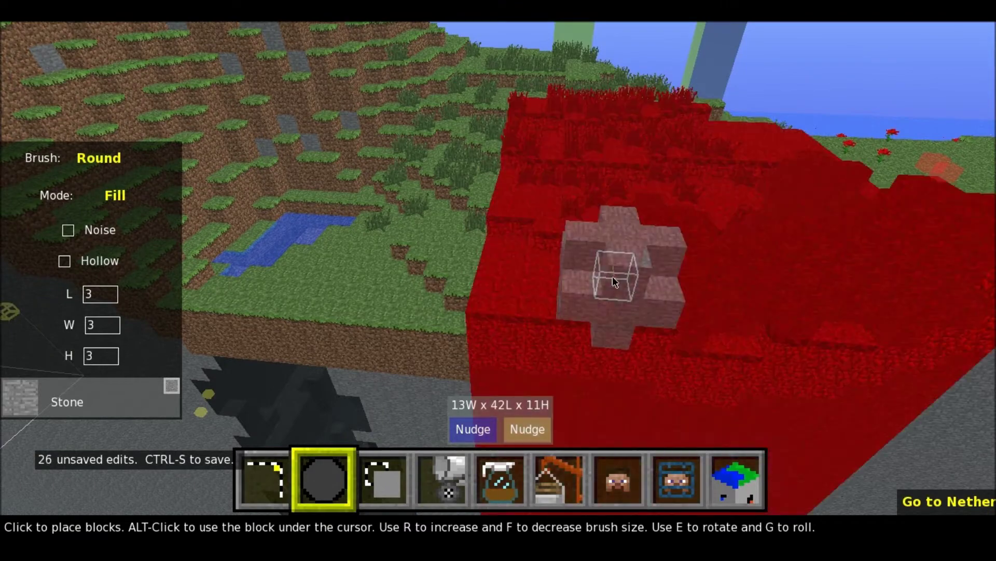
pyautogui.click(613, 276)
# - Thicken the inland side of the stone mound with three more round stone clumps
pyautogui.press('d')
pyautogui.rightClick(645, 199)
pyautogui.press('d')
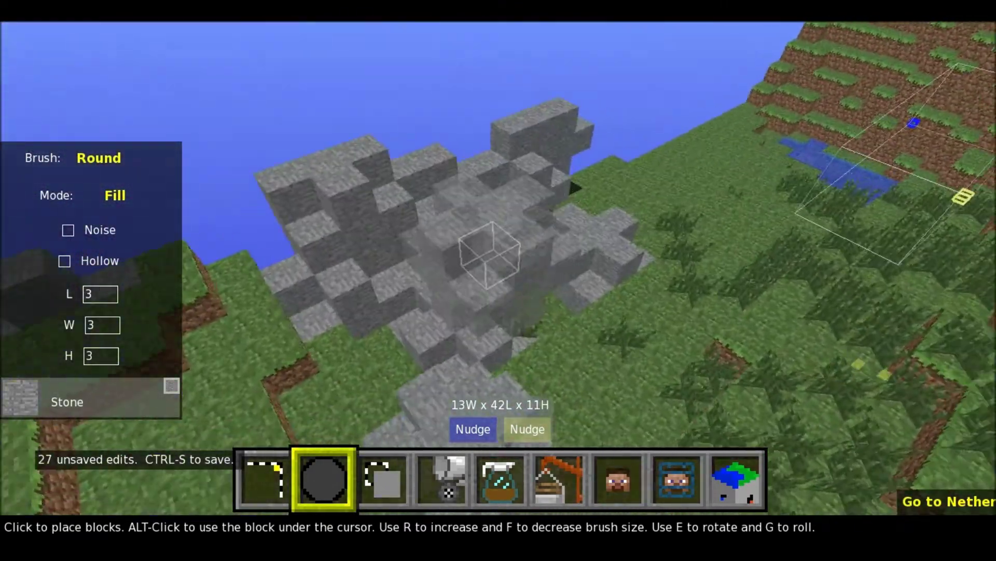
pyautogui.press('d')
pyautogui.rightClick(498, 280)
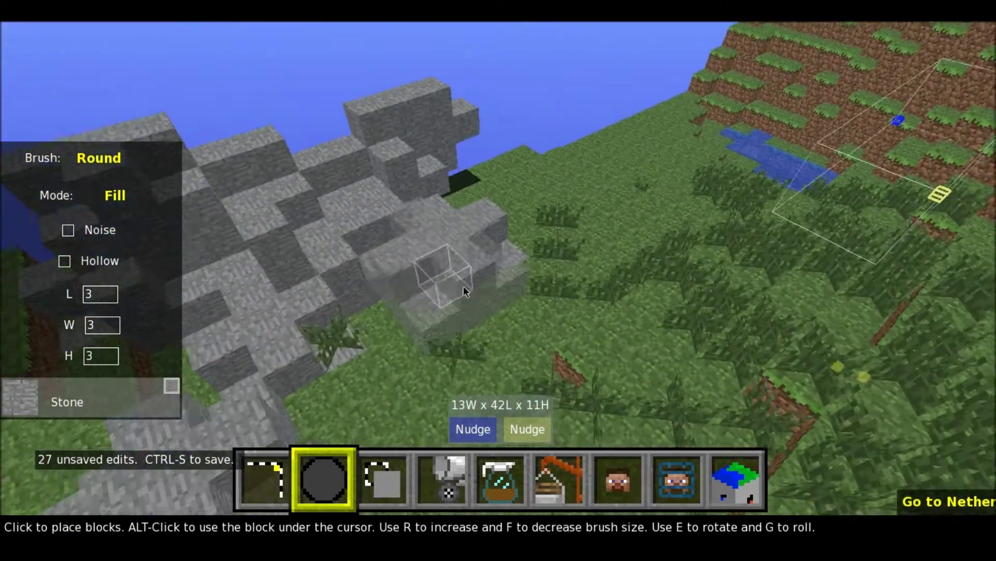
pyautogui.click(381, 287)
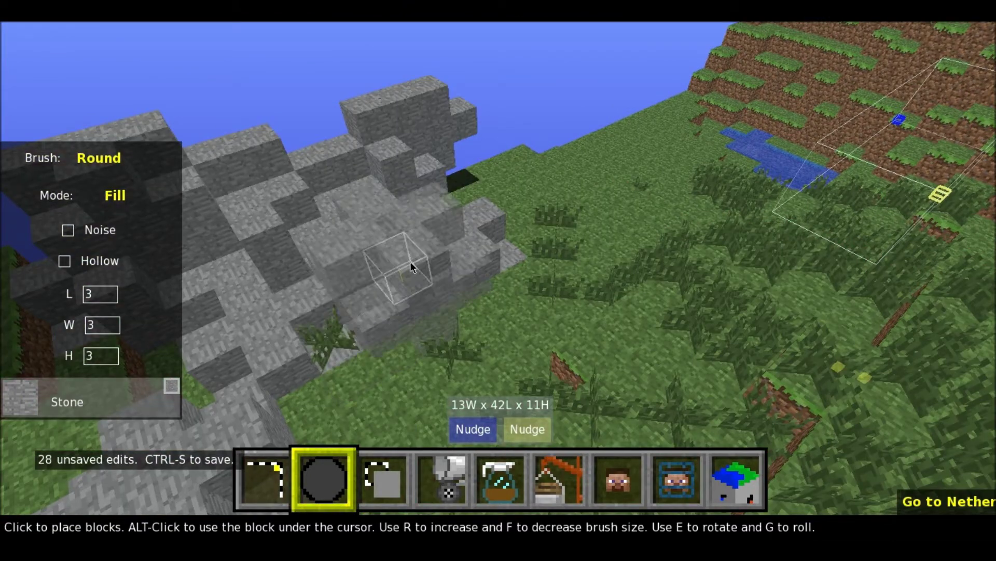
pyautogui.click(440, 188)
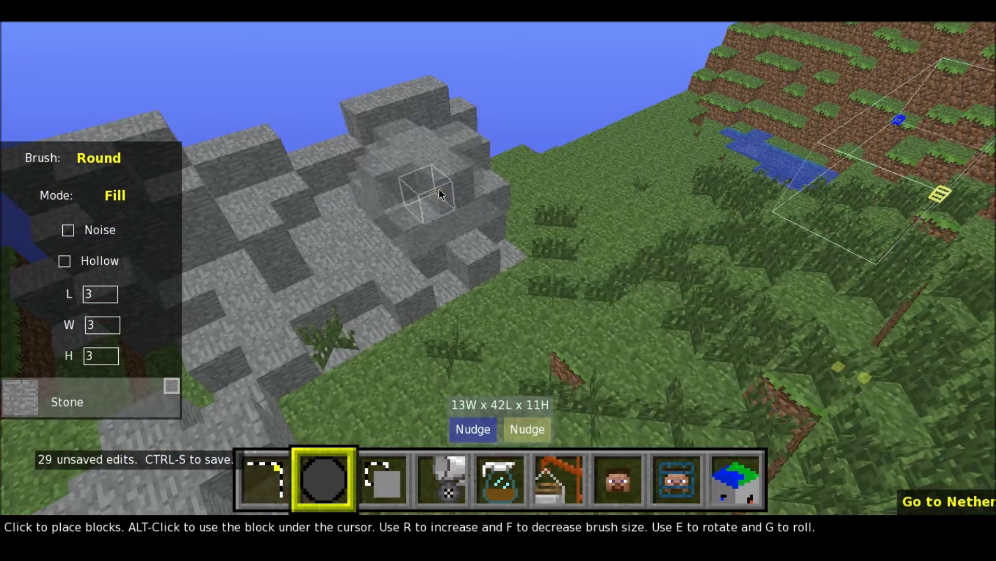
pyautogui.click(506, 190)
# - Fill out the end of the stone mound farthest from the pond with more round stone clumps
pyautogui.press('s')
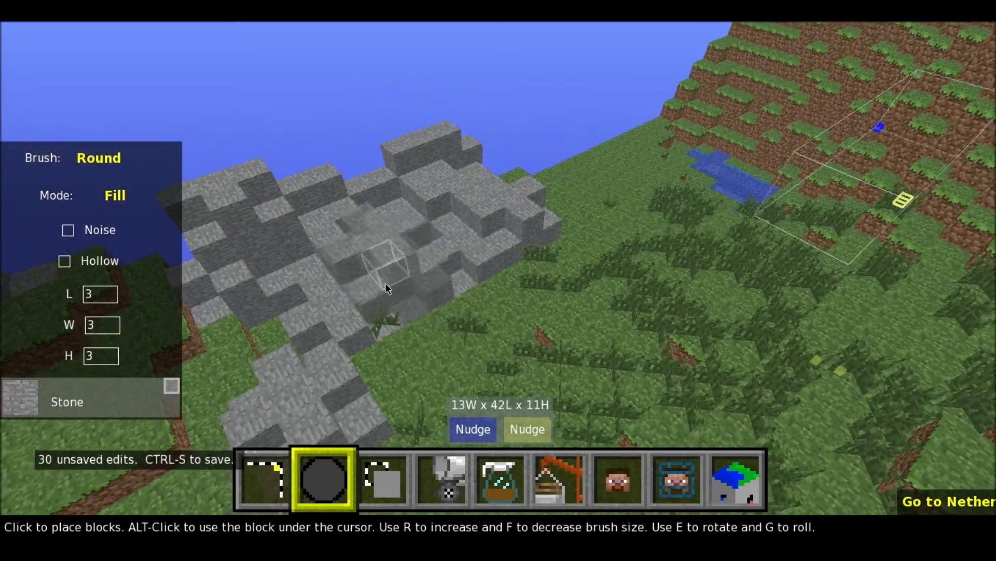
pyautogui.press('a')
pyautogui.press('w')
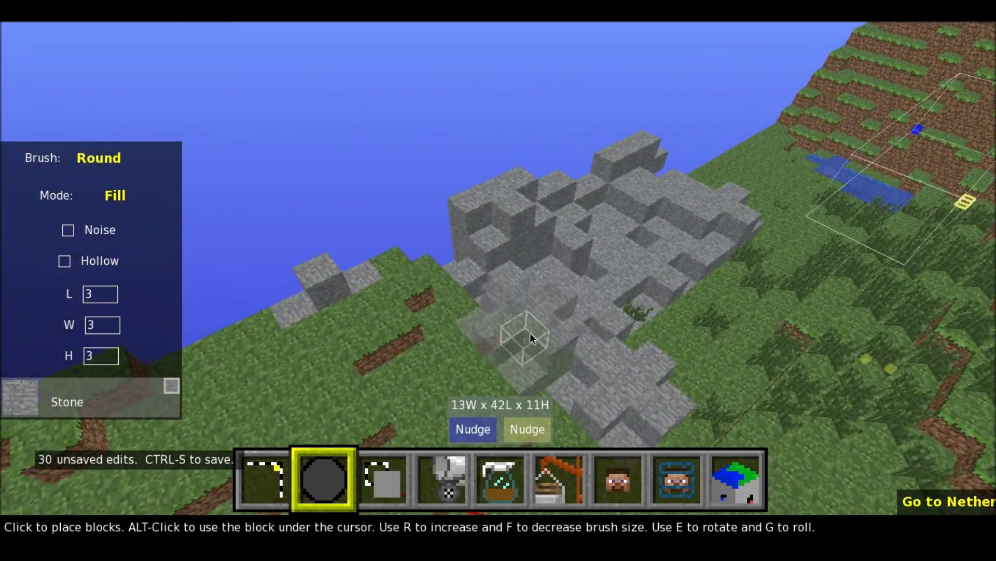
pyautogui.click(530, 333)
pyautogui.press('w')
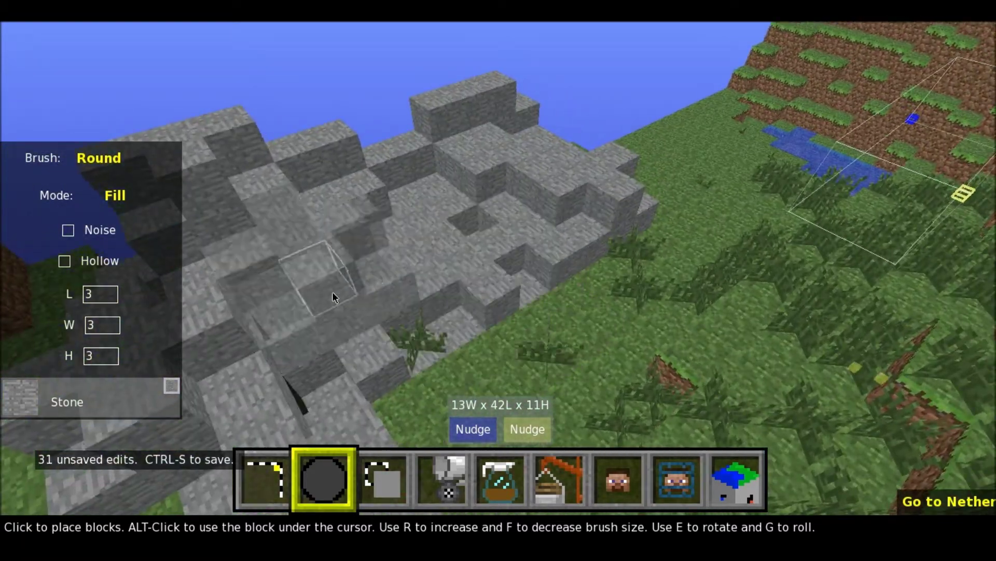
pyautogui.press('w')
pyautogui.press('s')
pyautogui.click(310, 344)
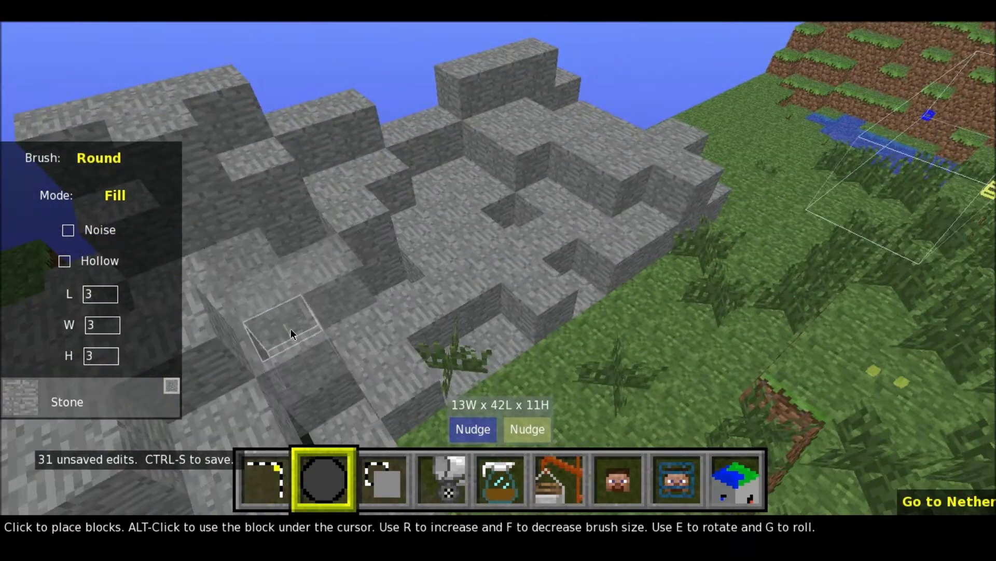
pyautogui.moveTo(276, 329); pyautogui.dragTo(380, 373, button='right')
pyautogui.click(394, 368)
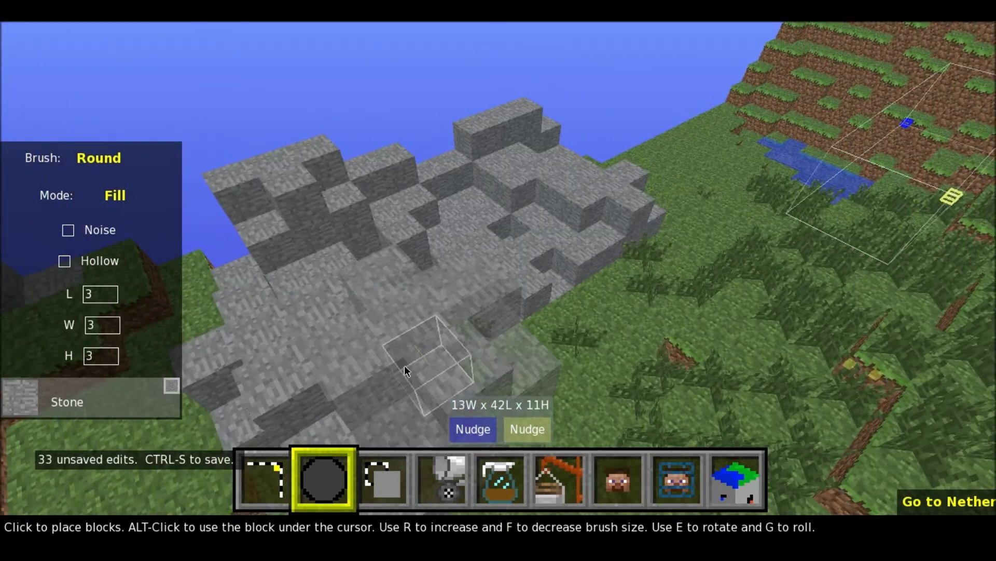
pyautogui.click(402, 364)
pyautogui.press('s')
# - Set the brush width to 5 and place a wider stone clump on the grass beside the mound
pyautogui.click(107, 324)
pyautogui.press('BackSpace')
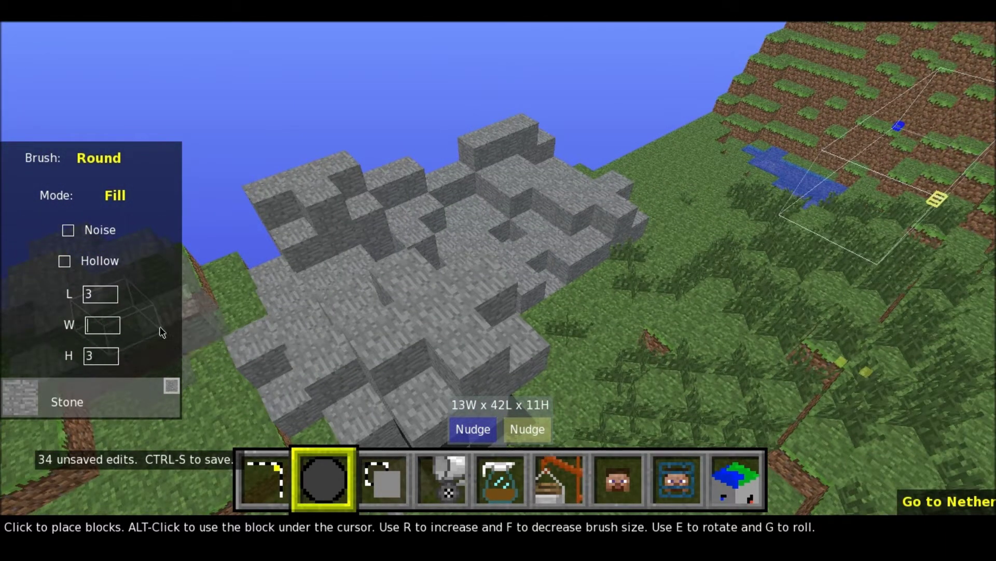
pyautogui.write('5')
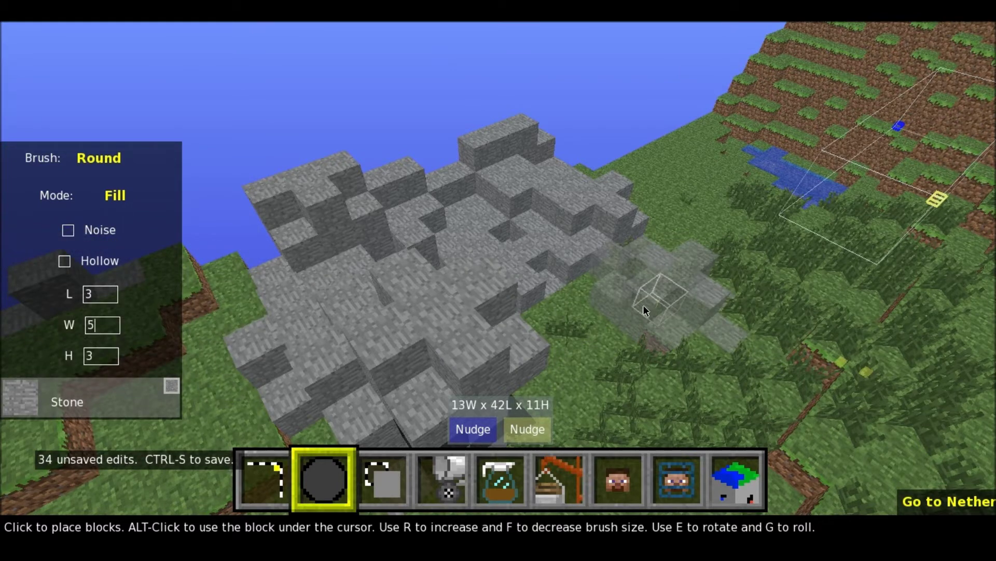
pyautogui.write('s')
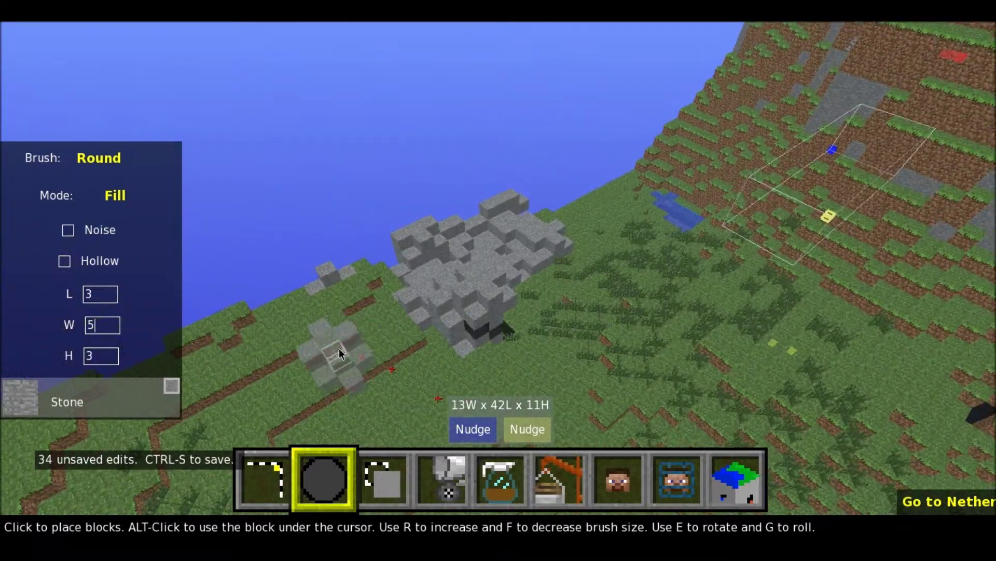
pyautogui.click(357, 347)
pyautogui.rightClick(473, 349)
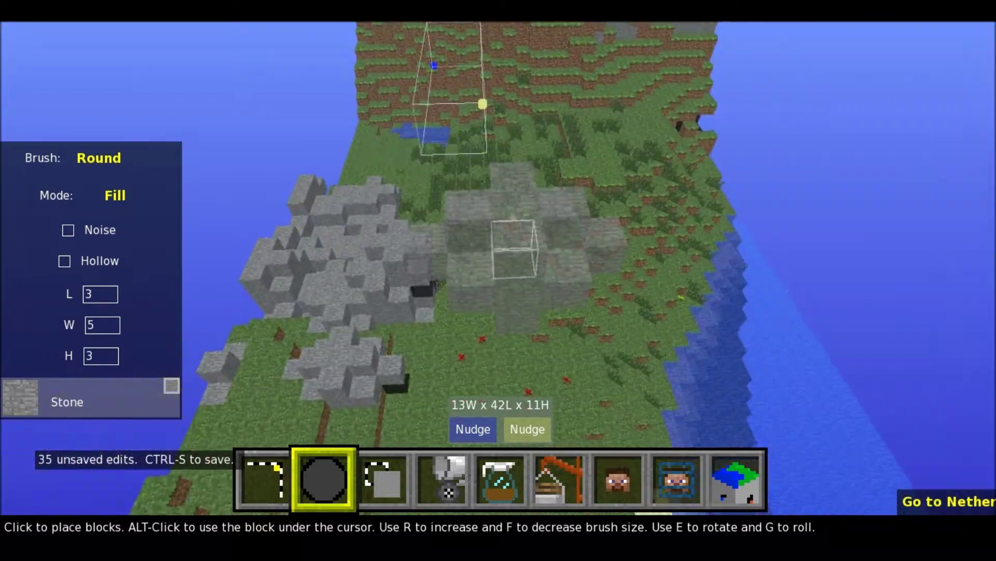
pyautogui.press('a')
pyautogui.rightClick(503, 275)
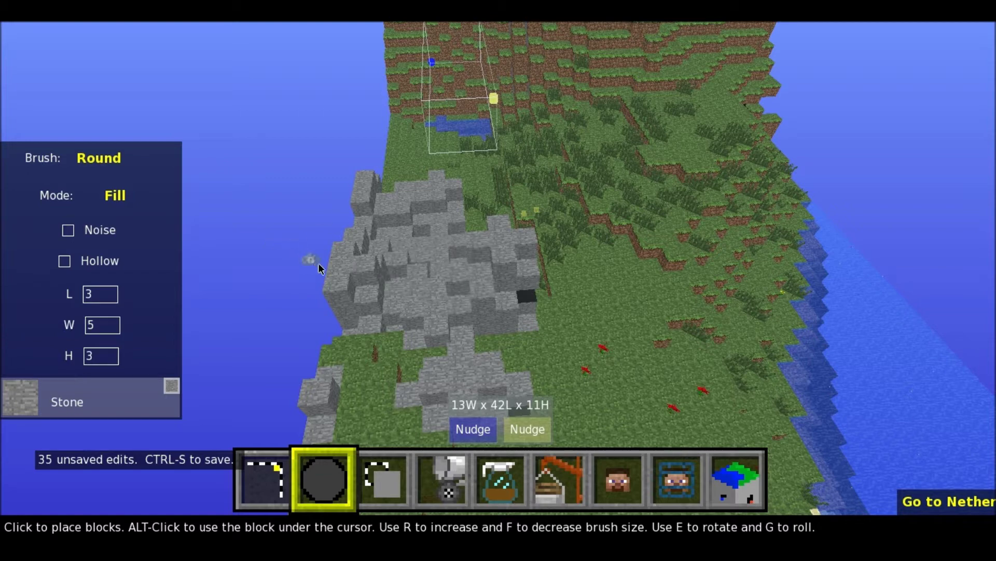
# - Look at the modes available for the round brush
pyautogui.click(124, 198)
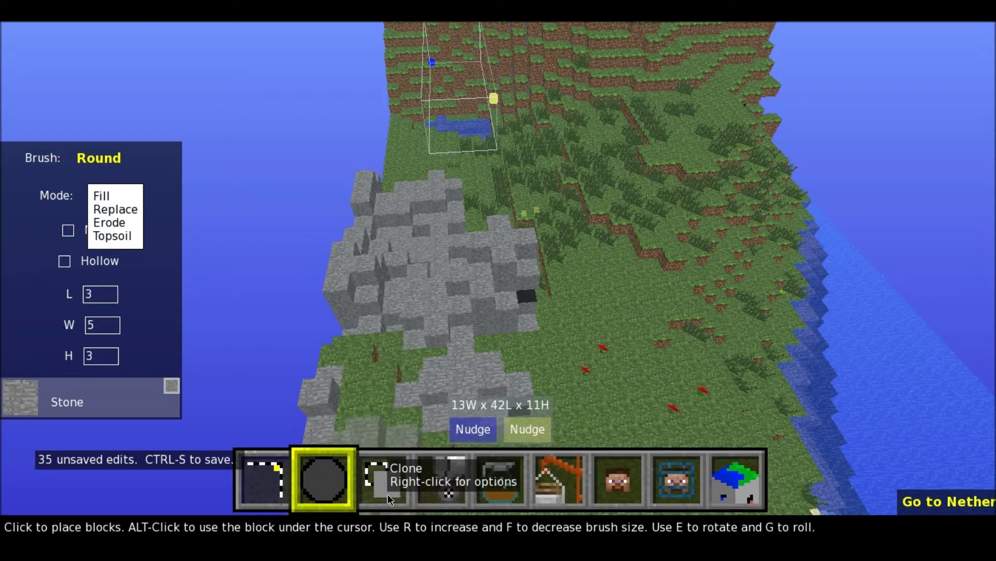
pyautogui.click(392, 359)
pyautogui.press('w')
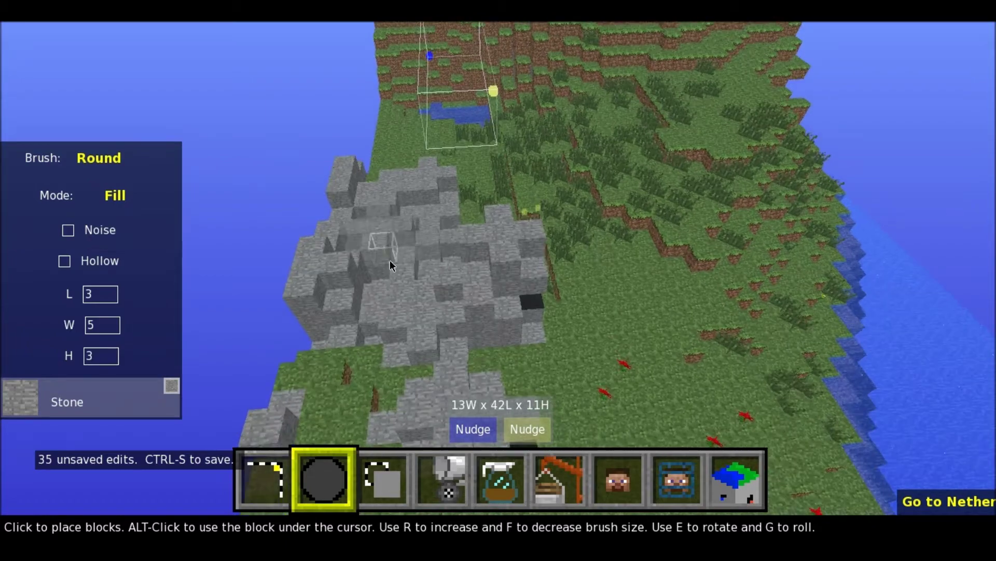
pyautogui.click(382, 478)
pyautogui.press('s')
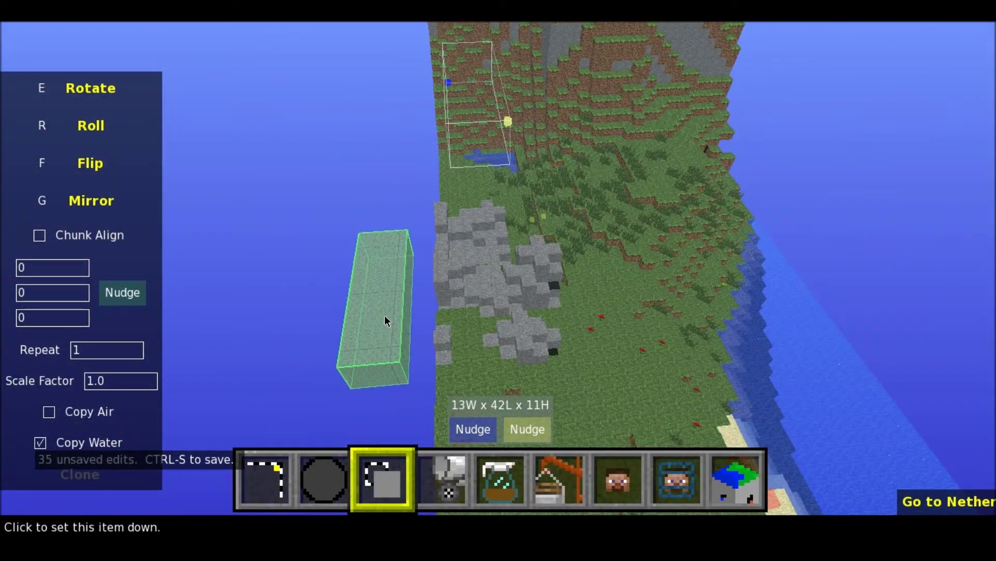
pyautogui.moveTo(608, 314)
pyautogui.mouseDown(button='right')
pyautogui.moveTo(799, 250)
pyautogui.moveTo(374, 352)
pyautogui.mouseUp(button='right')
pyautogui.click(270, 475)
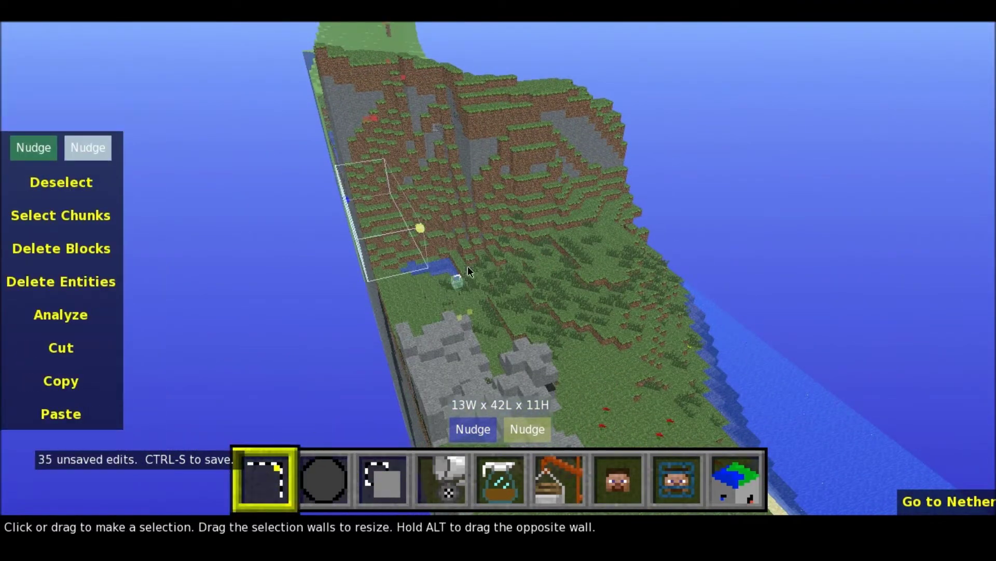
# - Select a 7W x 21L x 6H box of grass, water and sand beside the shoreline
pyautogui.moveTo(470, 191); pyautogui.dragTo(244, 111, button='right')
pyautogui.press('w')
pyautogui.press('w')
pyautogui.press('w')
pyautogui.press('s')
pyautogui.moveTo(448, 336); pyautogui.dragTo(745, 221)
pyautogui.moveTo(631, 294); pyautogui.dragTo(688, 370)
pyautogui.moveTo(661, 283); pyautogui.dragTo(666, 233)
# - Clone the selected shoreline box onto the grassy lowland beyond the hill, offset by -3, 1, 91
pyautogui.click(386, 481)
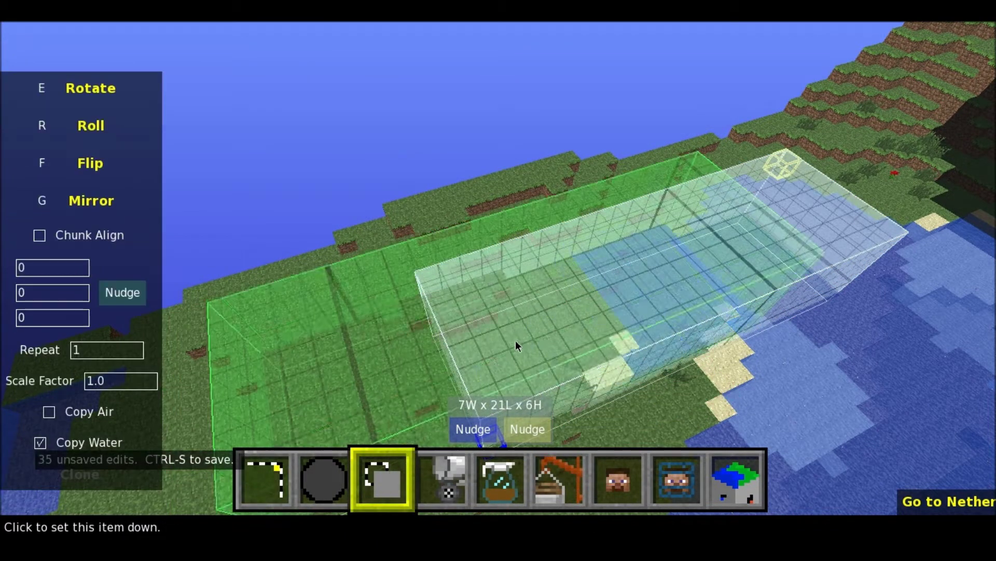
pyautogui.press('s')
pyautogui.press('d')
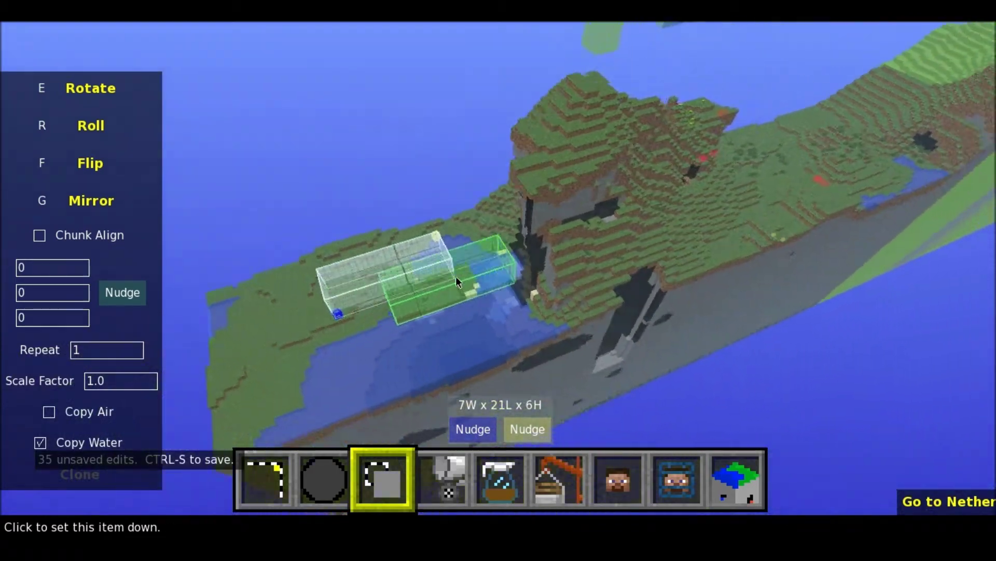
pyautogui.press('w')
pyautogui.click(540, 137)
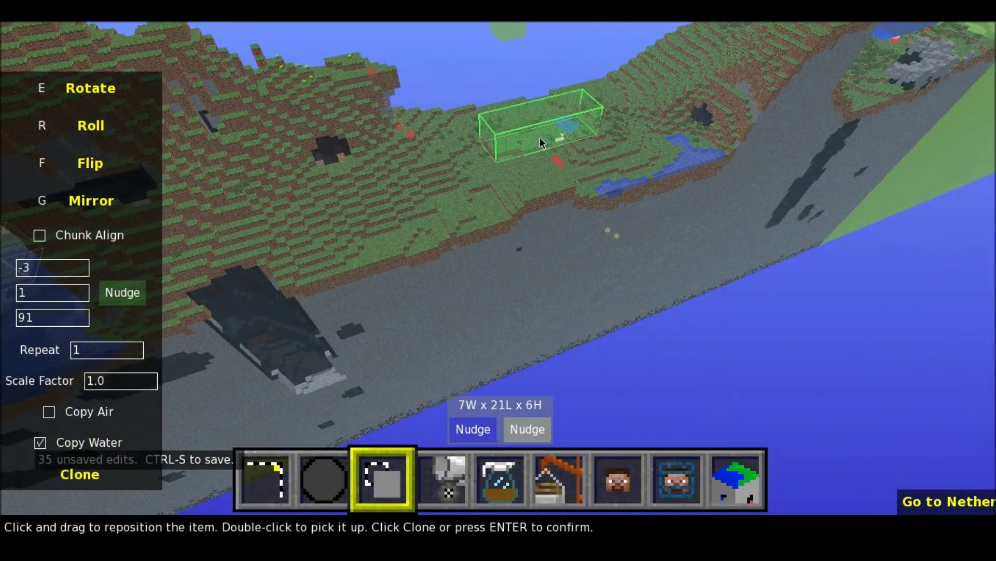
pyautogui.click(67, 474)
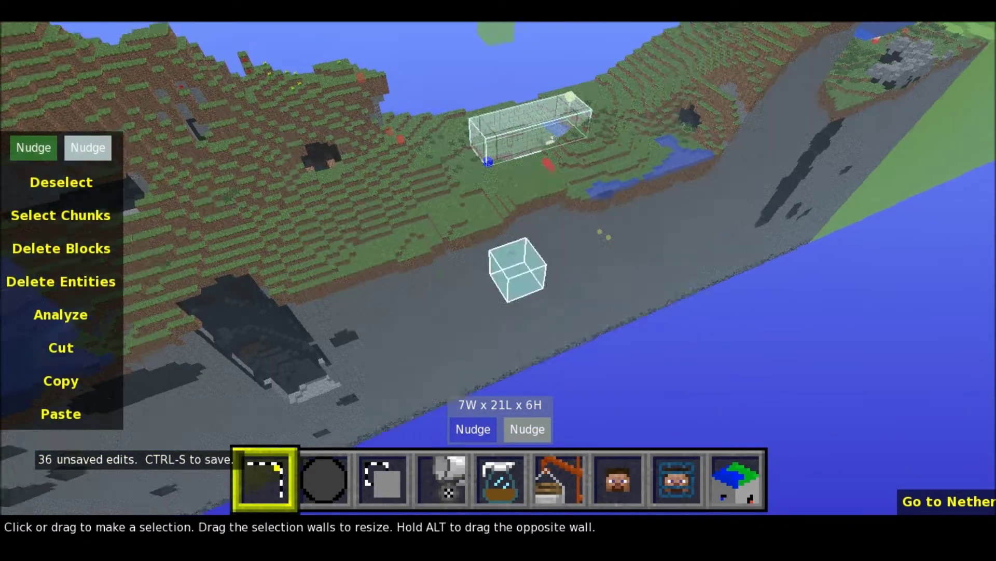
# - Examine the cloned grass, water and sand patch in its new surroundings
pyautogui.press('w')
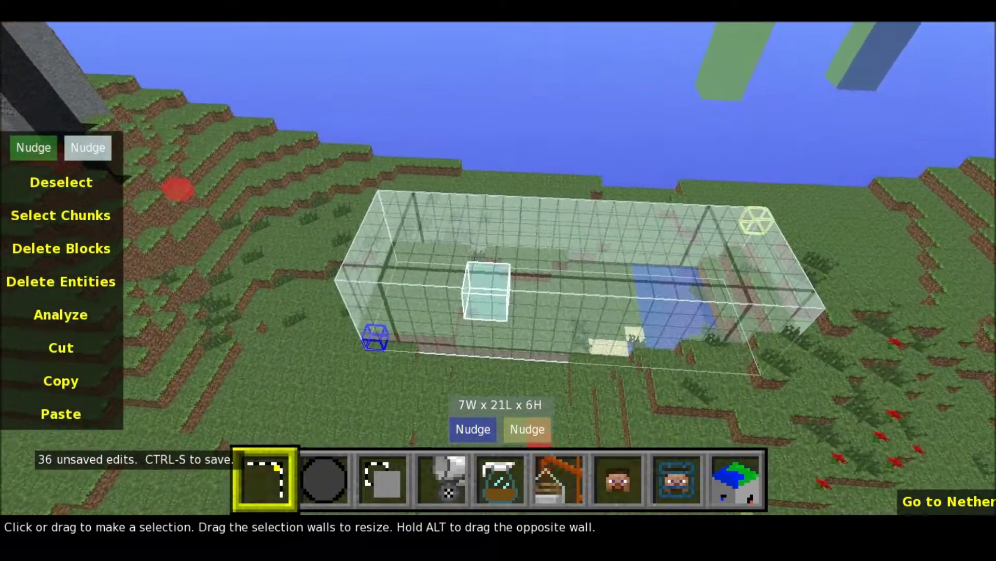
pyautogui.press('s')
pyautogui.rightClick(501, 279)
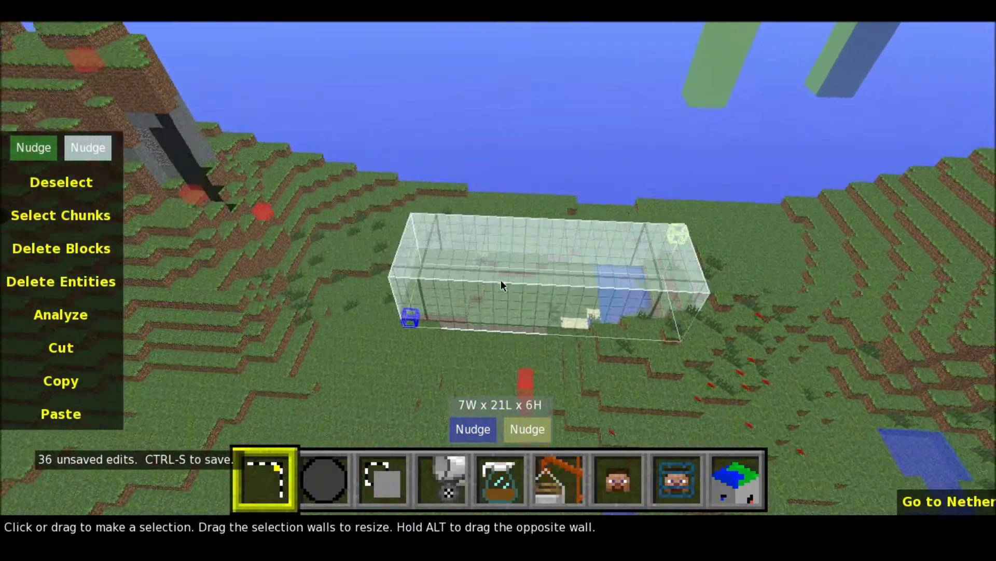
pyautogui.press('s')
pyautogui.press('d')
pyautogui.press('s')
pyautogui.press('w')
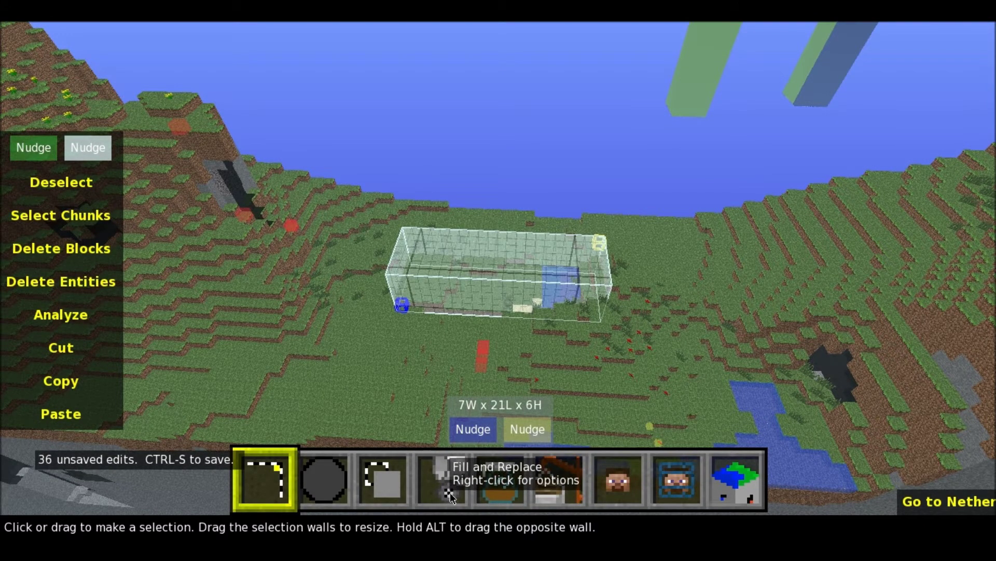
# - Select a 9W x 3L x 8H box on the steep dirt hillside above the cave opening
pyautogui.rightClick(488, 312)
pyautogui.press('w')
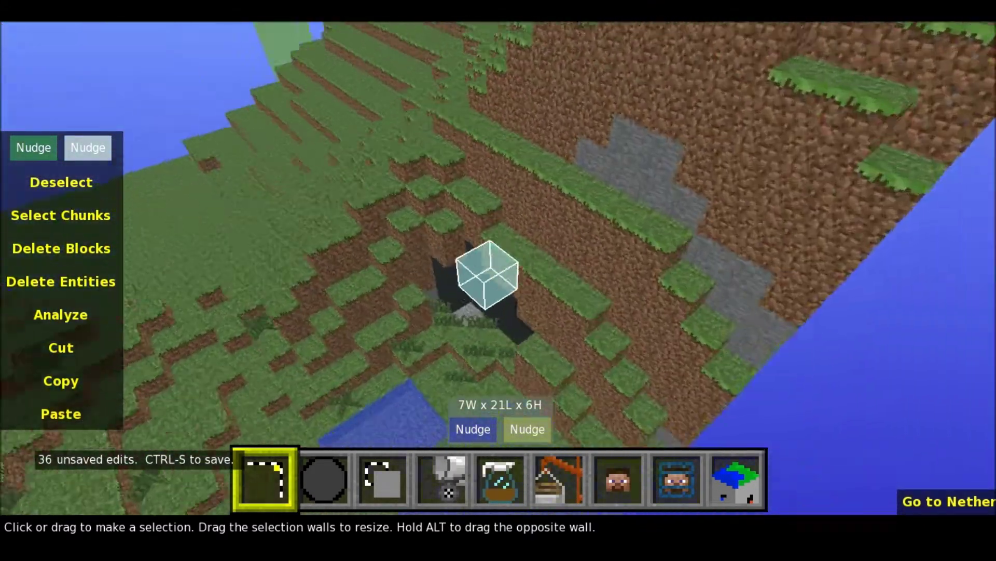
pyautogui.press('s')
pyautogui.press('w')
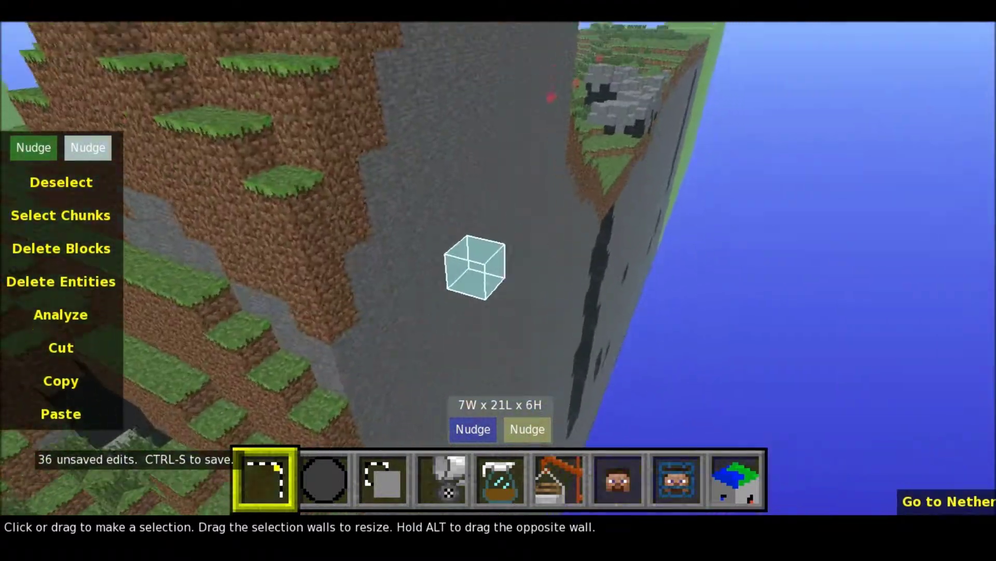
pyautogui.press('s')
pyautogui.rightClick(447, 283)
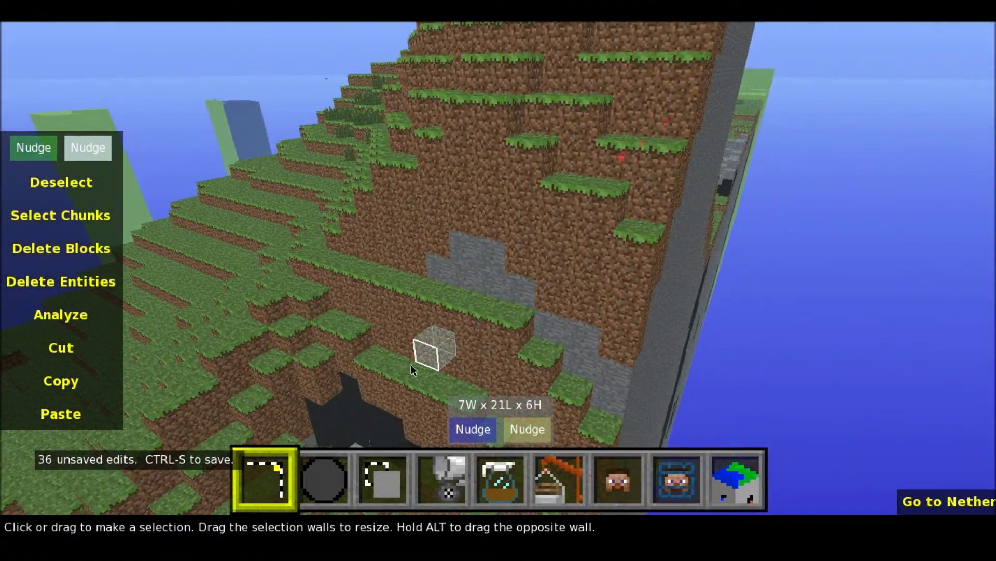
pyautogui.moveTo(365, 340); pyautogui.dragTo(648, 169)
# - Extend the hillside selection along the stone cliff to a length of 7 blocks
pyautogui.press('d')
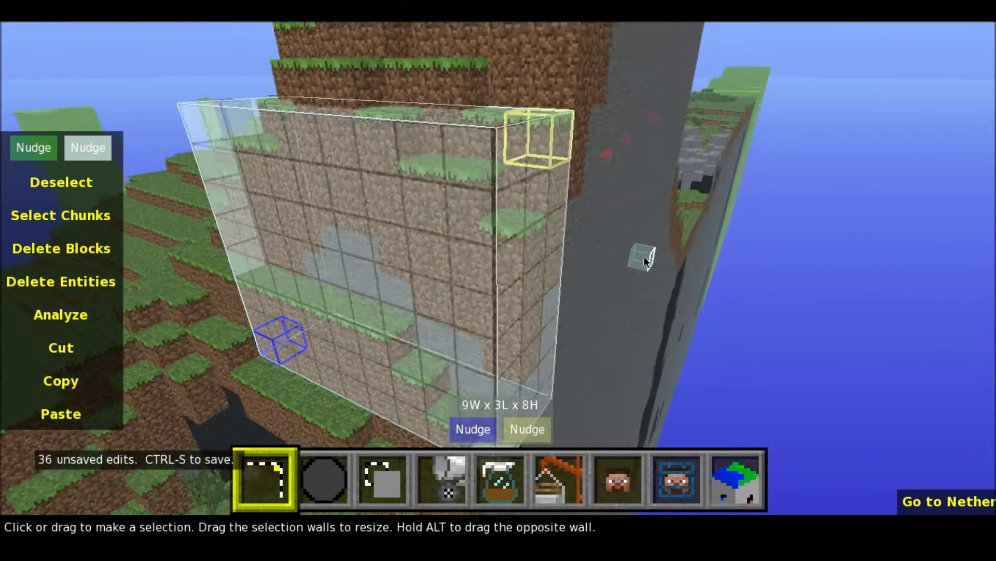
pyautogui.rightClick(653, 256)
pyautogui.press('s')
pyautogui.rightClick(493, 280)
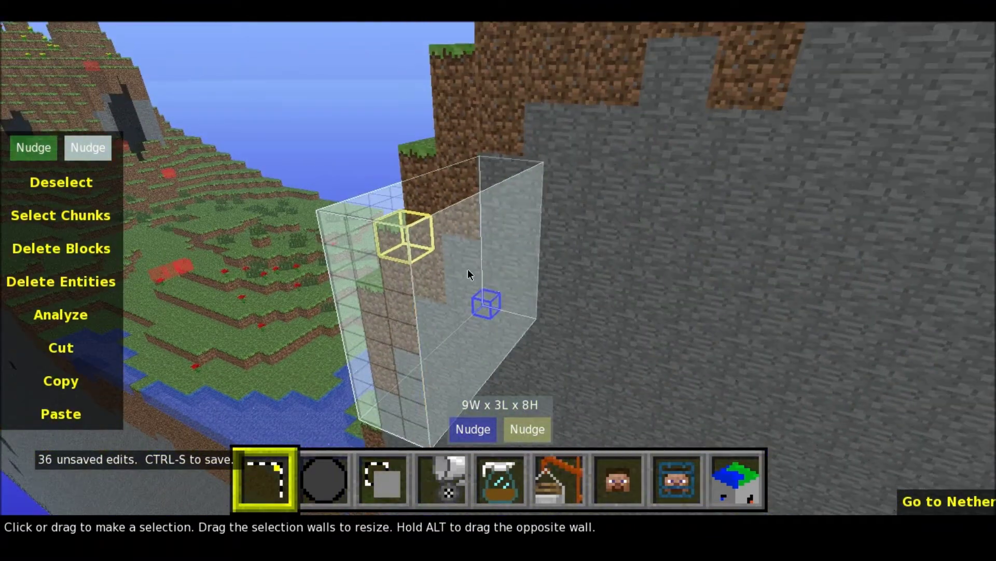
pyautogui.moveTo(468, 269); pyautogui.dragTo(617, 296)
pyautogui.press('a')
pyautogui.rightClick(616, 297)
pyautogui.press('w')
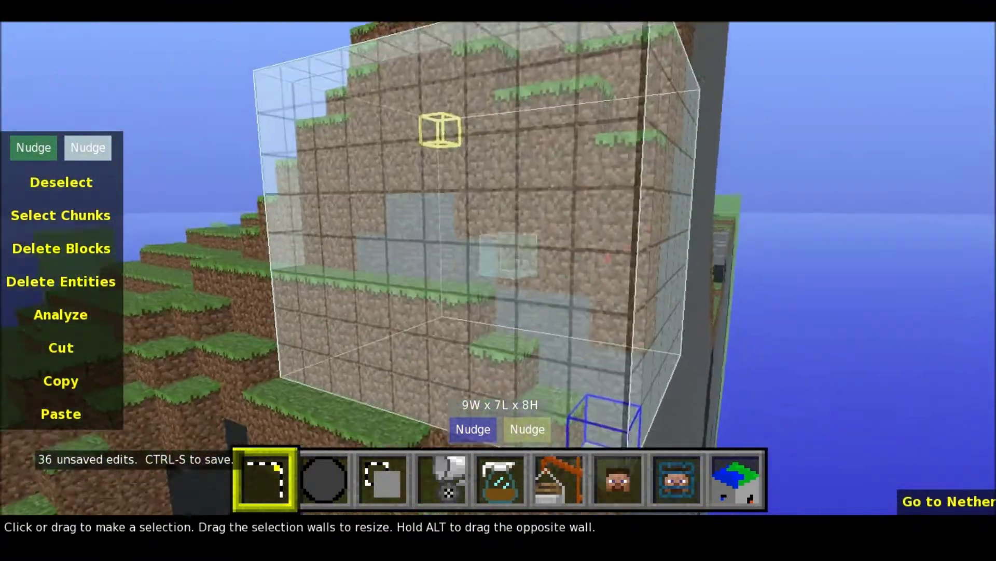
pyautogui.press('s')
pyautogui.moveTo(509, 293); pyautogui.dragTo(507, 301, button='right')
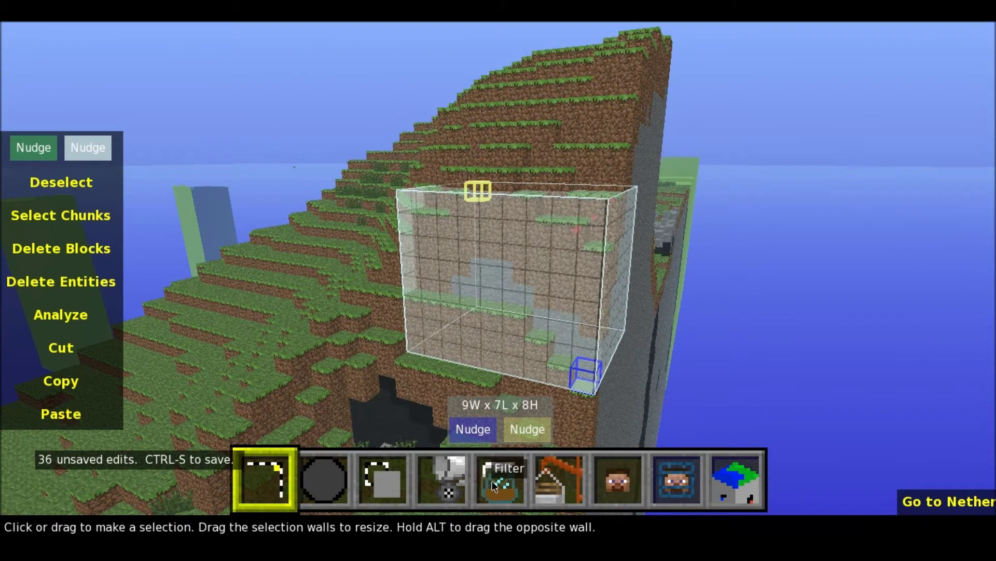
# - Replace the stone inside the hillside selection with cobblestone
pyautogui.doubleClick(439, 480)
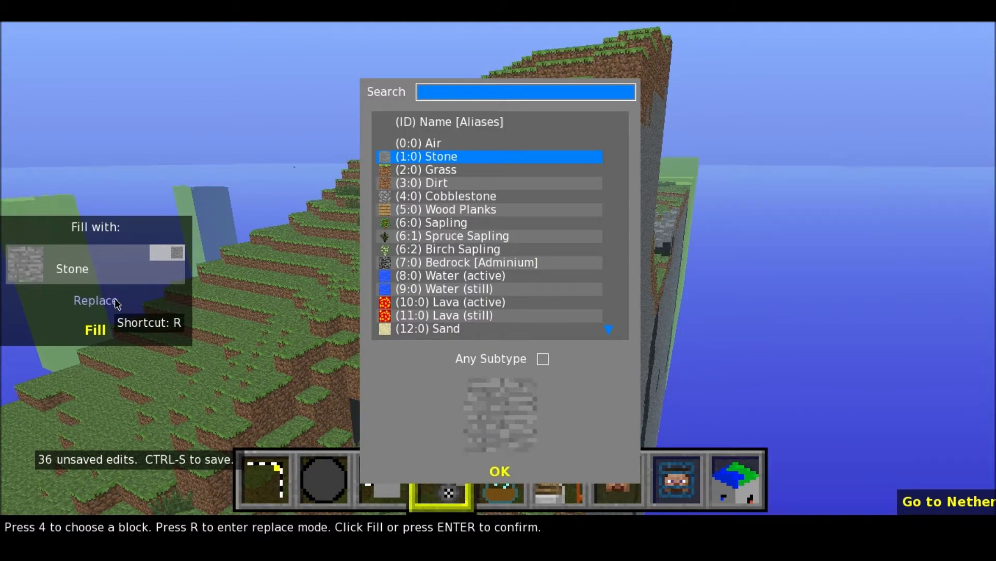
pyautogui.click(506, 472)
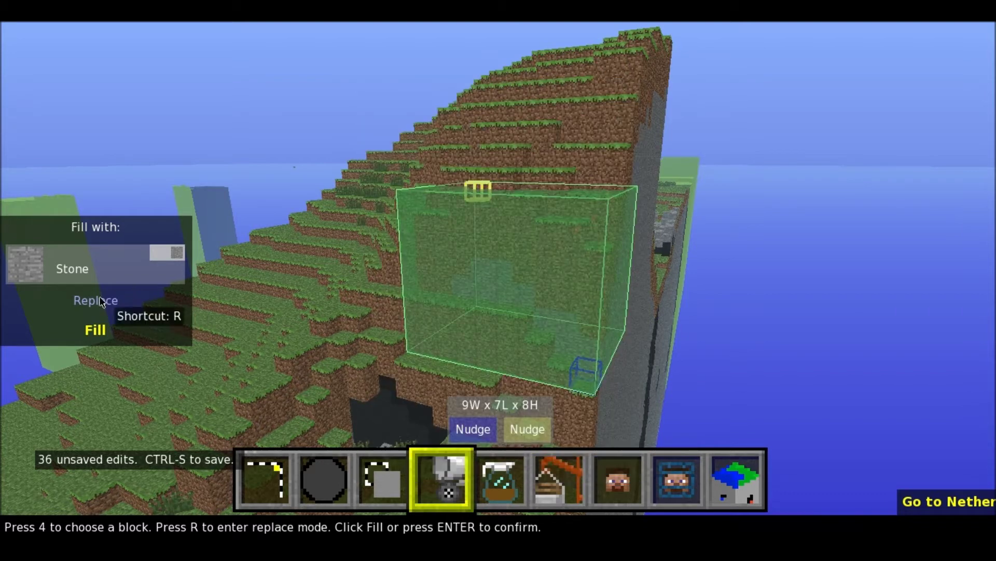
pyautogui.click(99, 301)
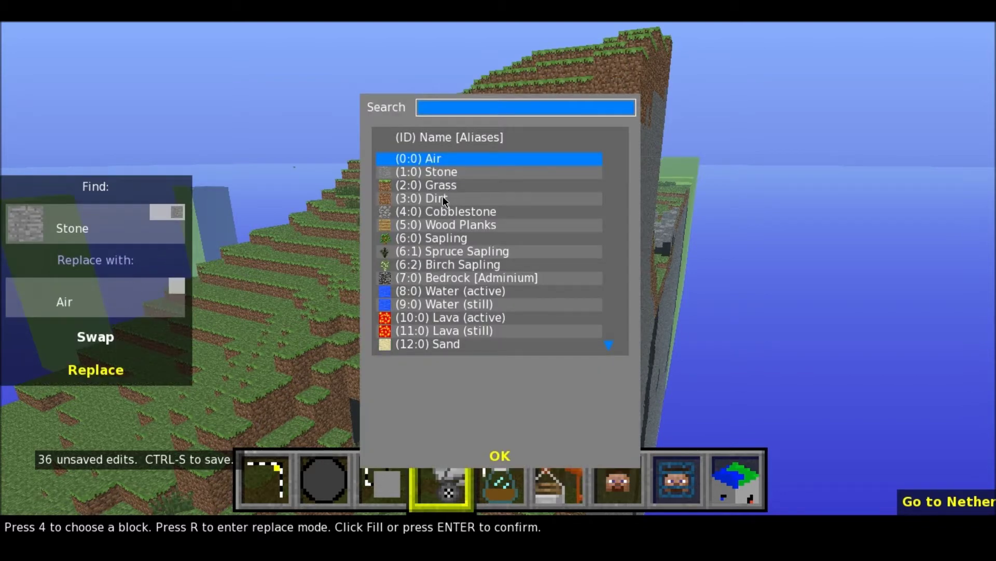
pyautogui.click(455, 211)
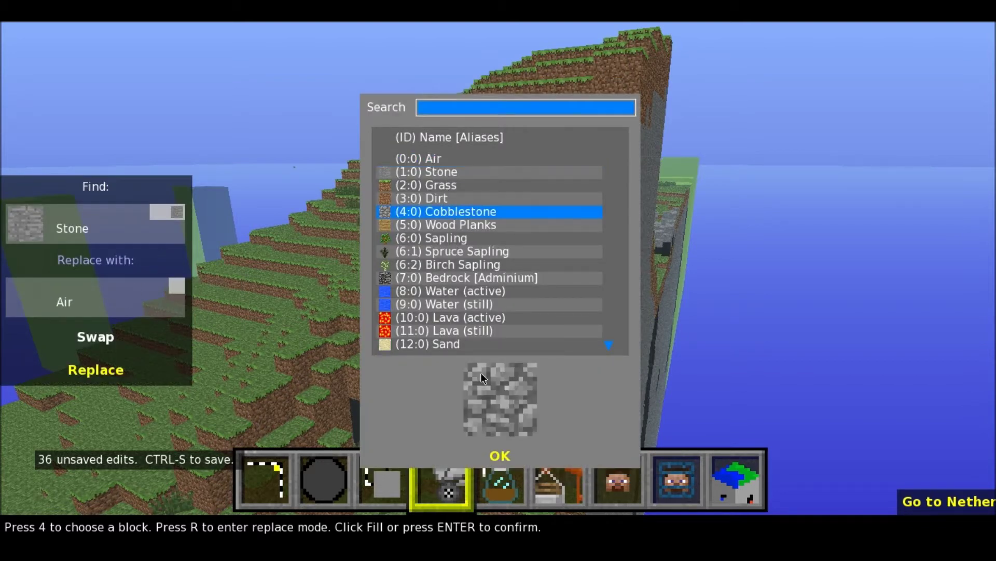
pyautogui.click(496, 455)
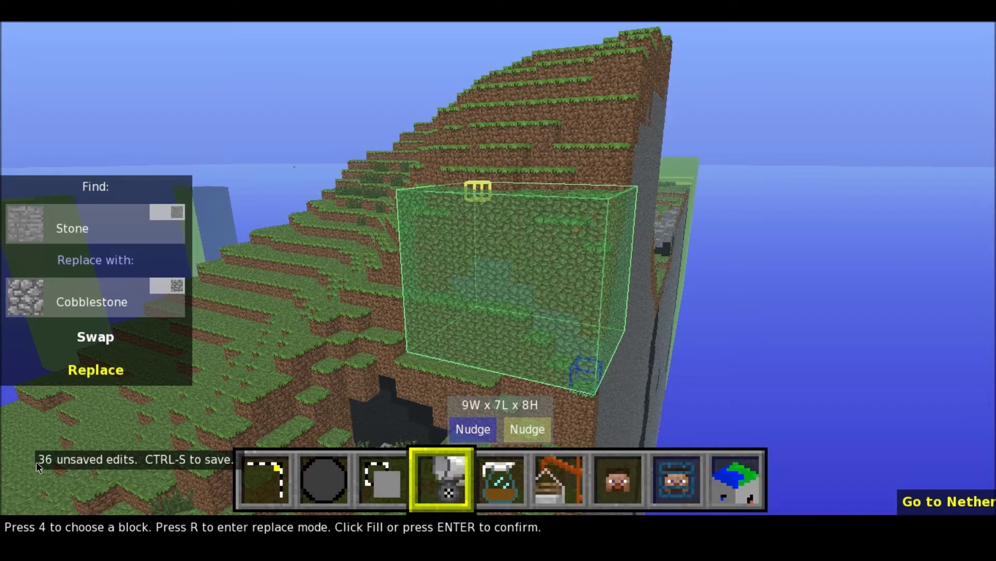
pyautogui.click(93, 370)
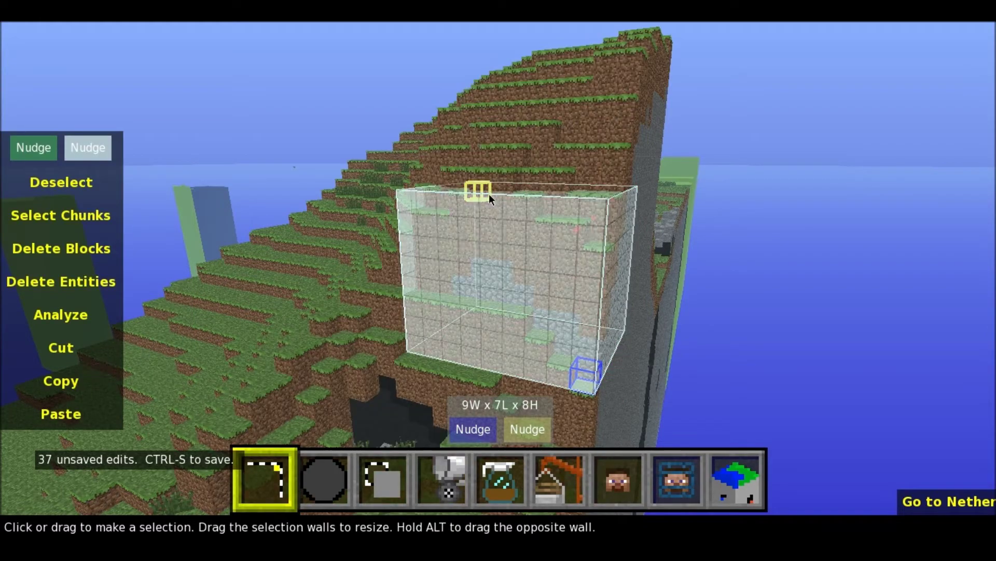
# - Inspect the cobblestone on the front and cliff side of the hillside selection
pyautogui.rightClick(499, 241)
pyautogui.press('w')
pyautogui.rightClick(500, 279)
pyautogui.press('s')
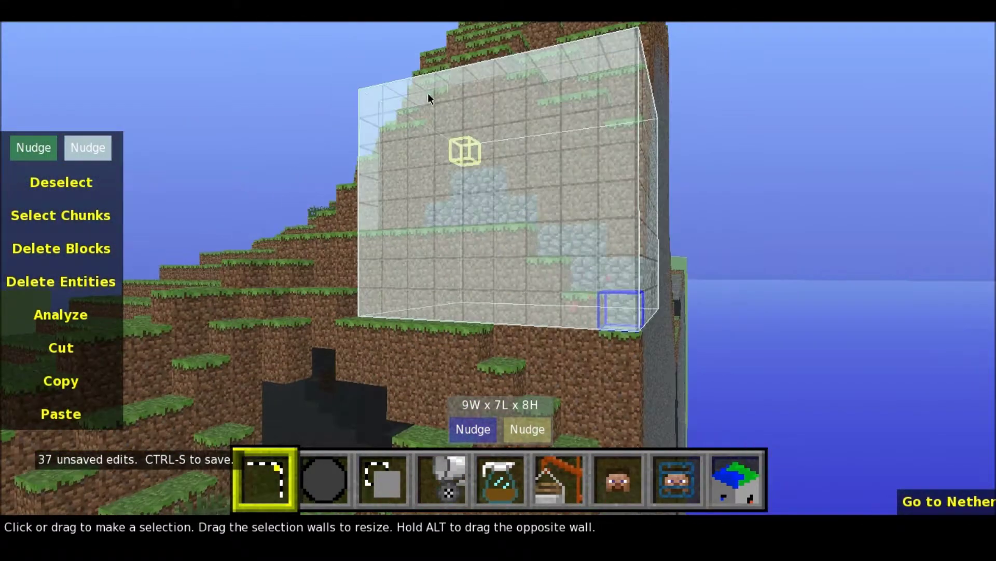
pyautogui.press('w')
pyautogui.press('d')
pyautogui.rightClick(571, 292)
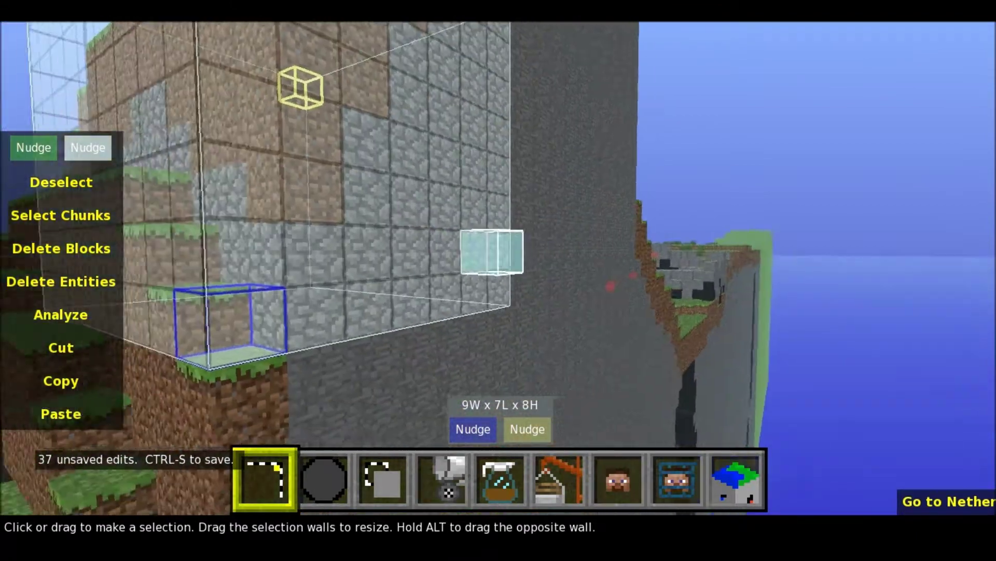
# - Apply the Classic Water Flood filter to the hillside selection with Flood Water enabled and Flood Lava off
pyautogui.press('s')
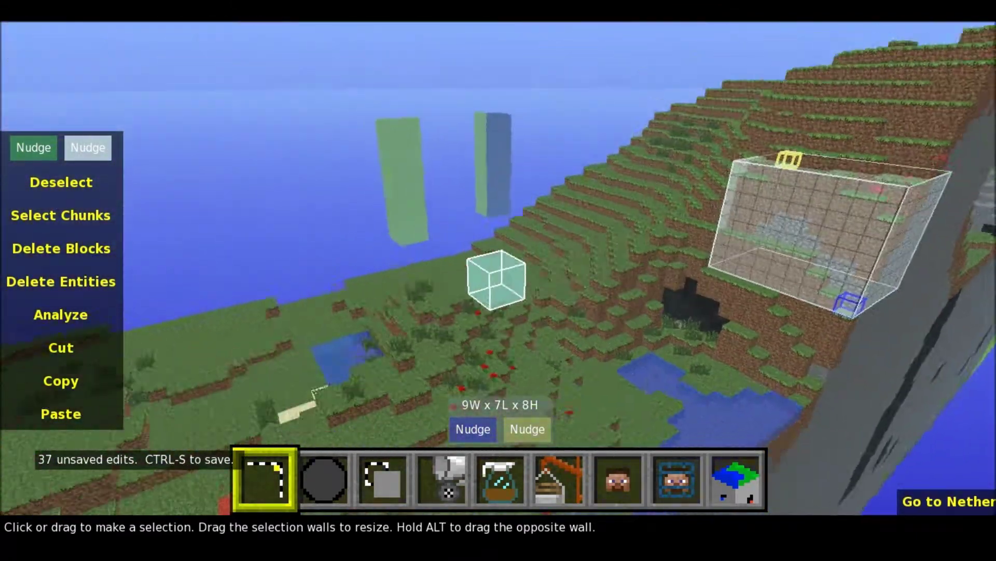
pyautogui.press('d')
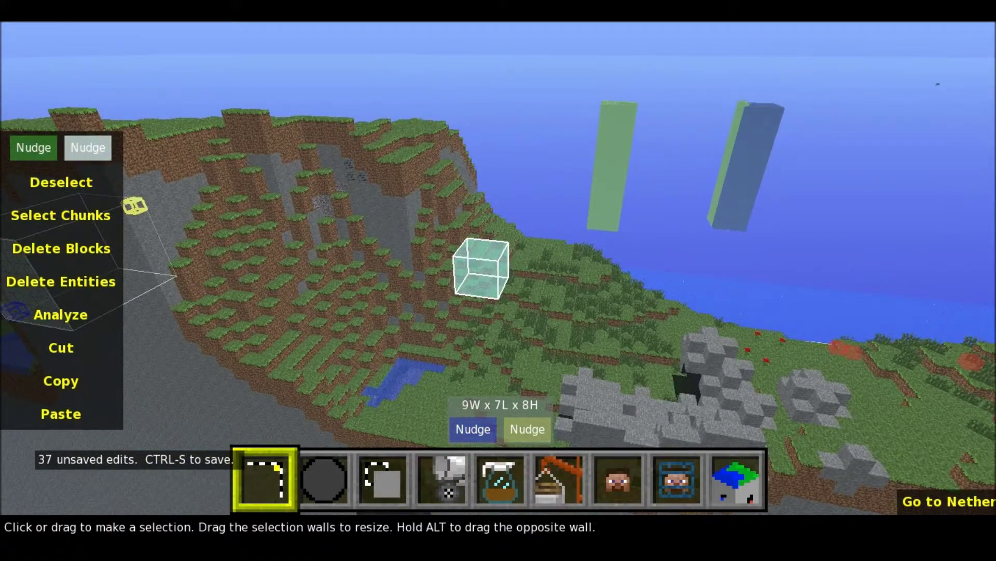
pyautogui.rightClick(500, 279)
pyautogui.rightClick(500, 279)
pyautogui.press('s')
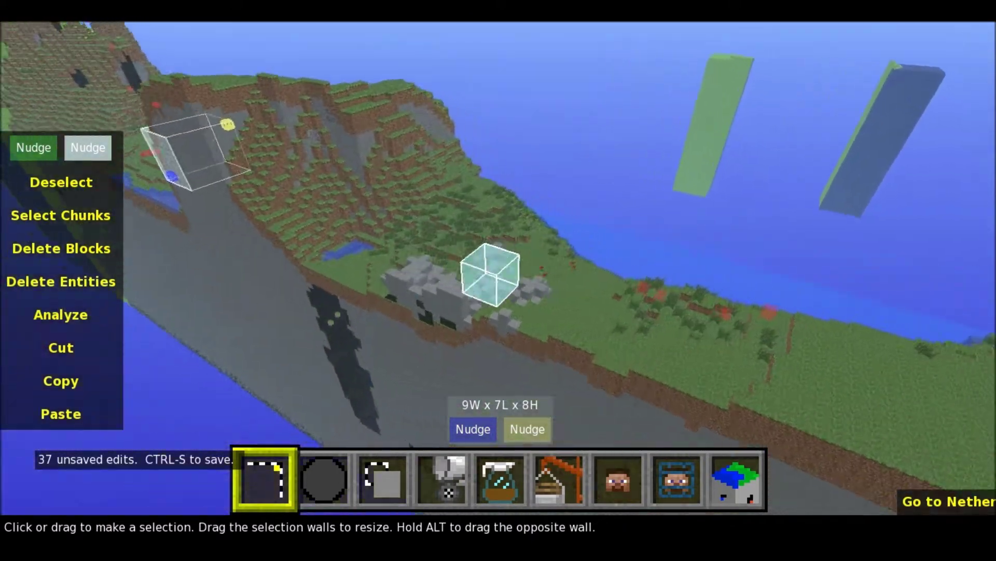
pyautogui.press('a')
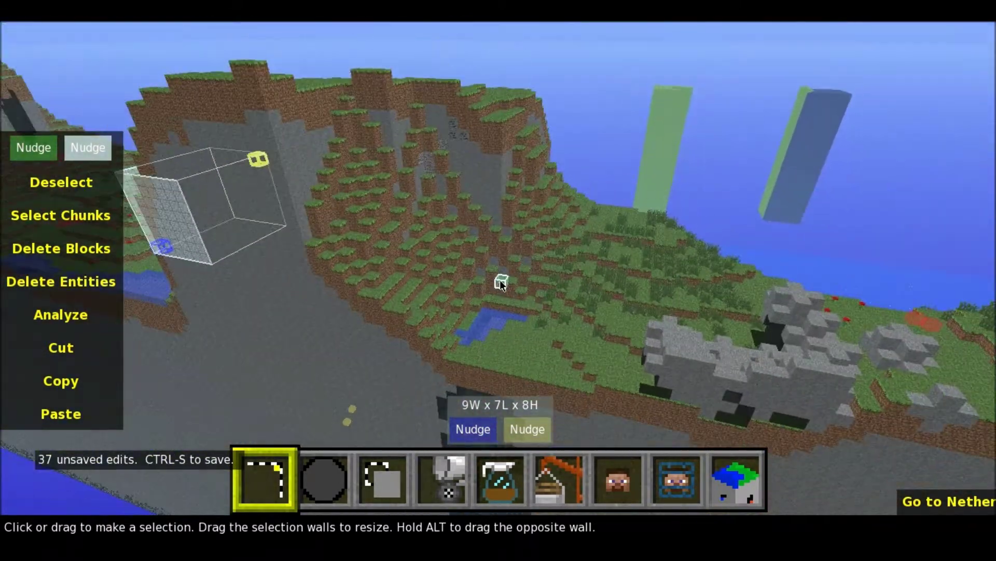
pyautogui.rightClick(488, 256)
pyautogui.press('a')
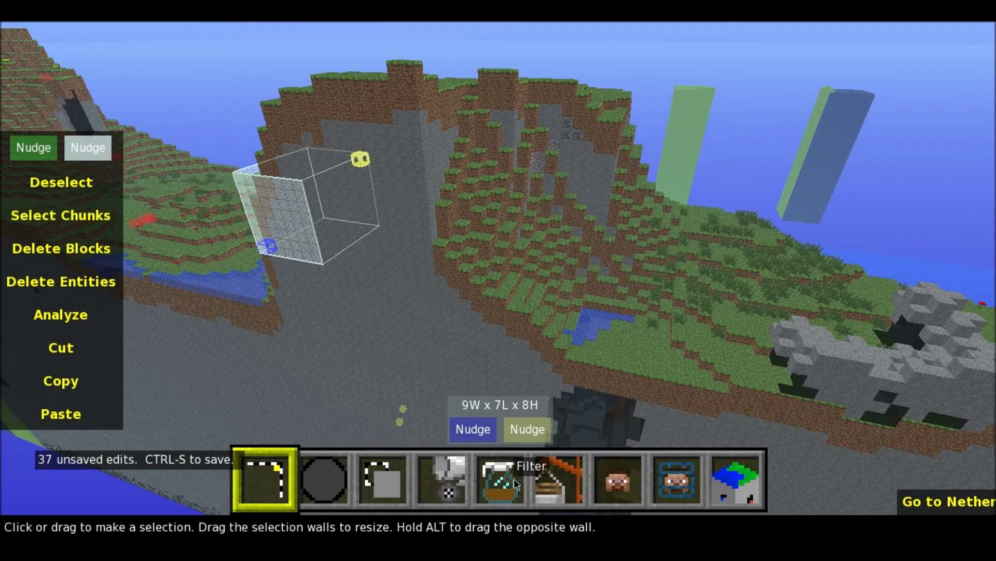
pyautogui.click(495, 475)
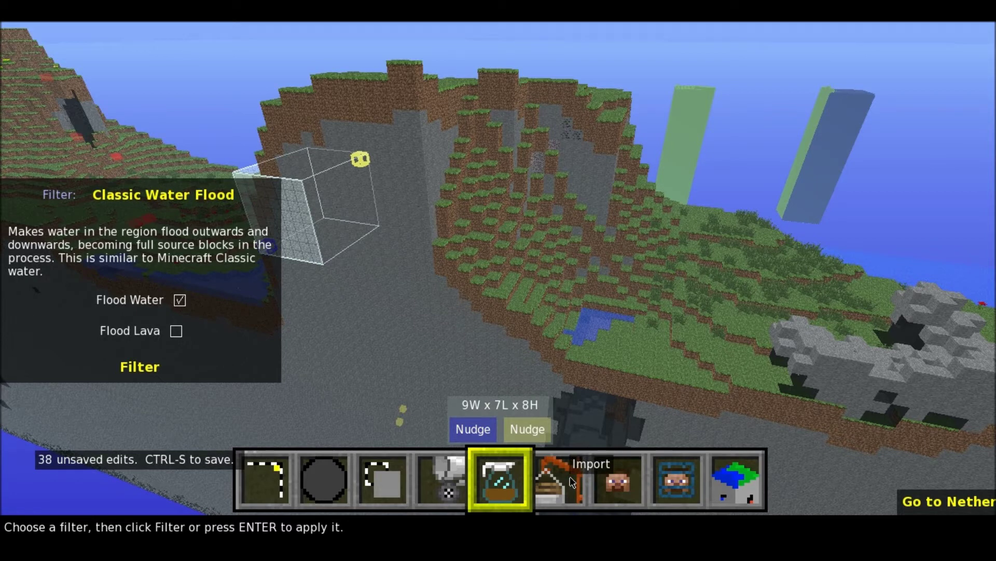
pyautogui.press('1')
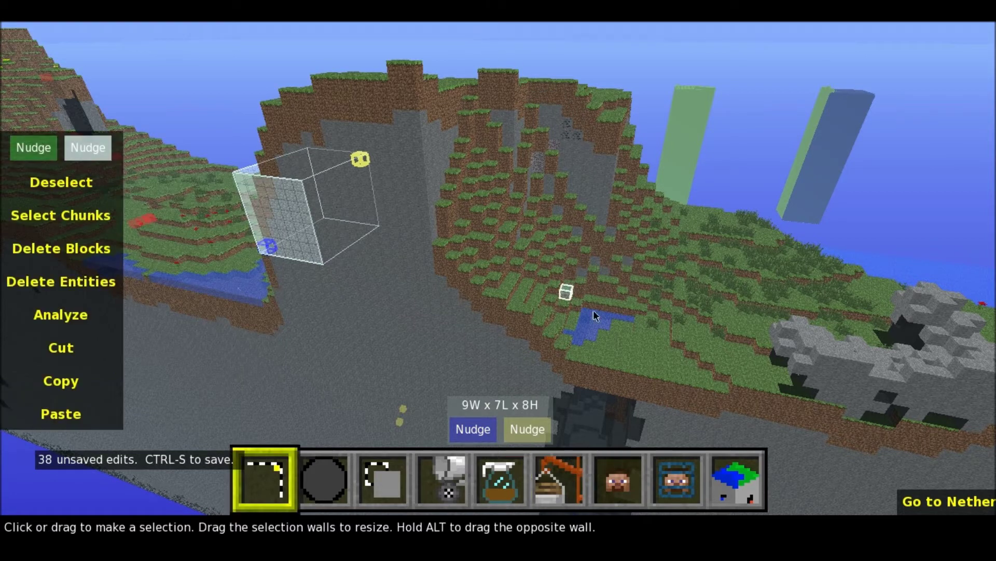
# - Select a large 283W x 65L x 57H region reaching across the landscape from the stone cliff face
pyautogui.press('a')
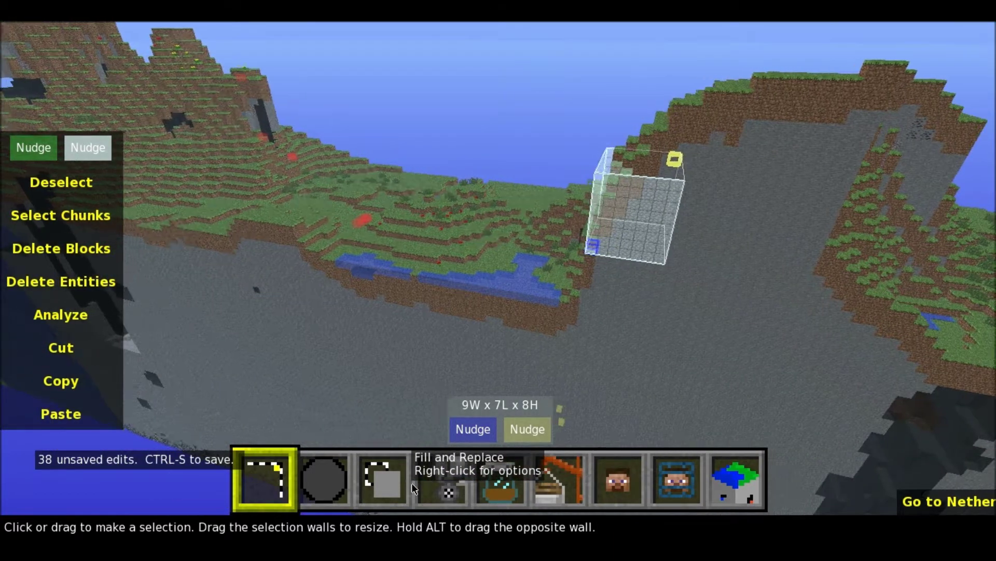
pyautogui.moveTo(314, 267); pyautogui.dragTo(466, 226)
pyautogui.press('l')
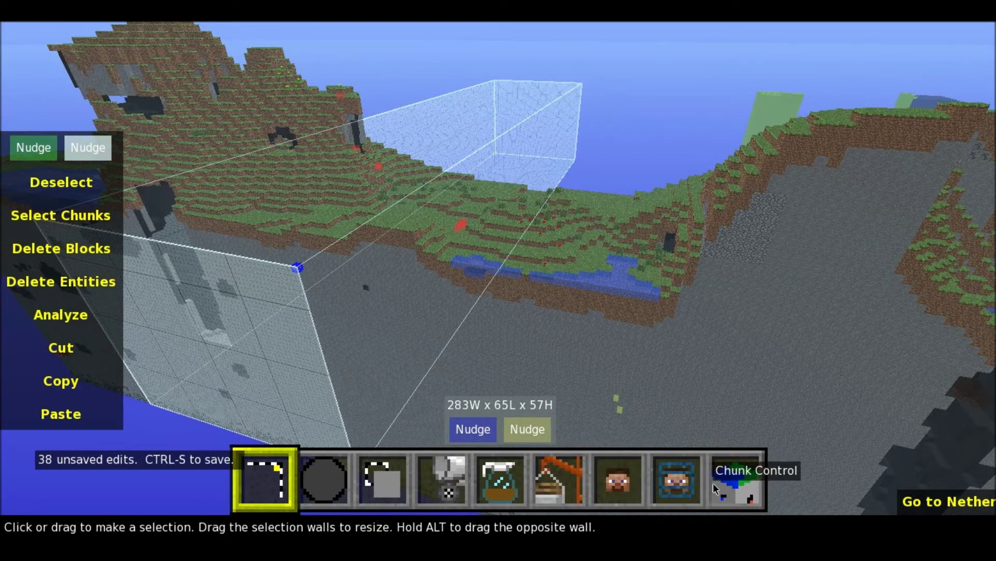
# - Enlarge the landscape selection to 283W x 87L x 112H around the mountain and copy it
pyautogui.moveTo(410, 227); pyautogui.dragTo(440, 310)
pyautogui.press('w')
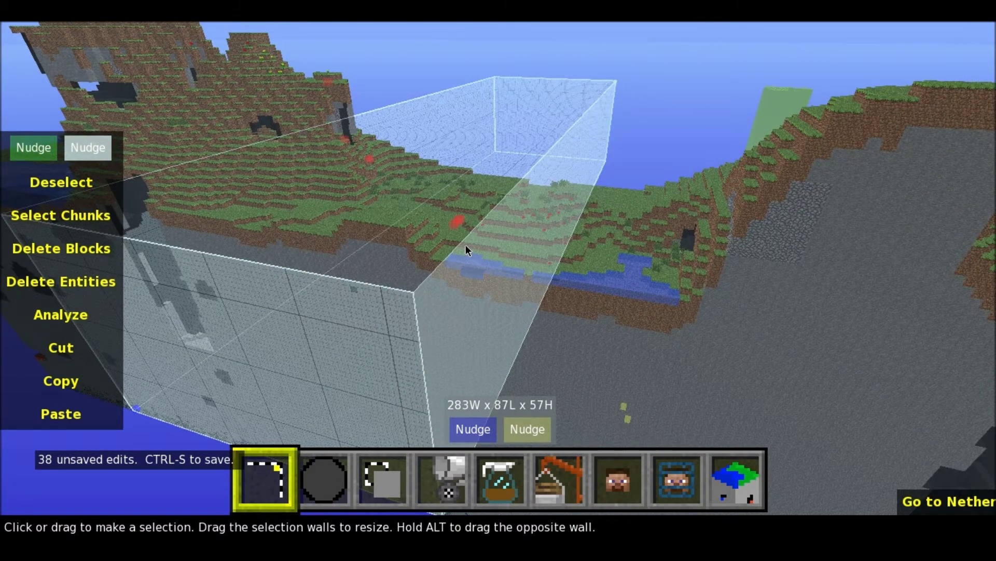
pyautogui.press('s')
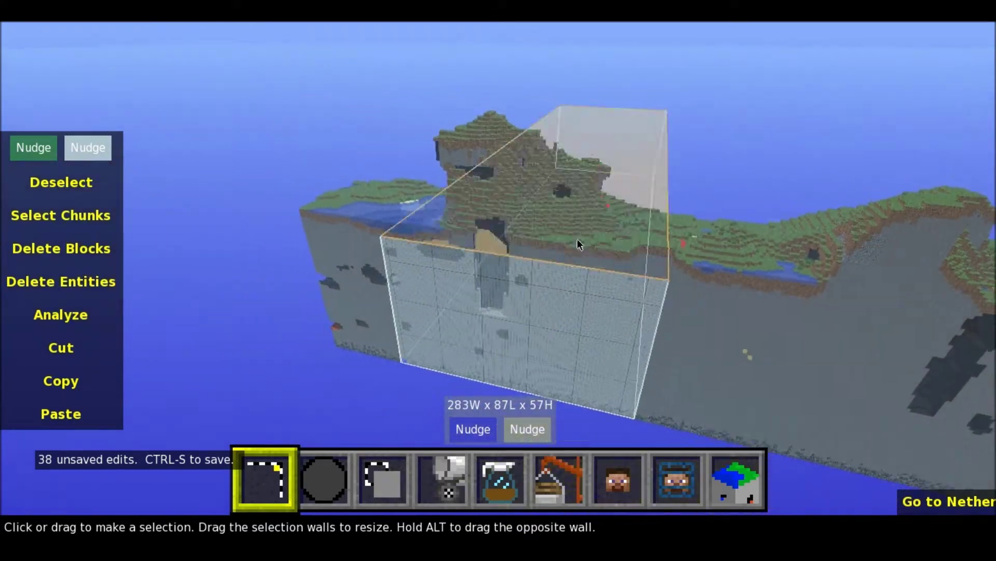
pyautogui.moveTo(577, 239); pyautogui.dragTo(607, 46)
pyautogui.hotkey('ctrl', 'c')
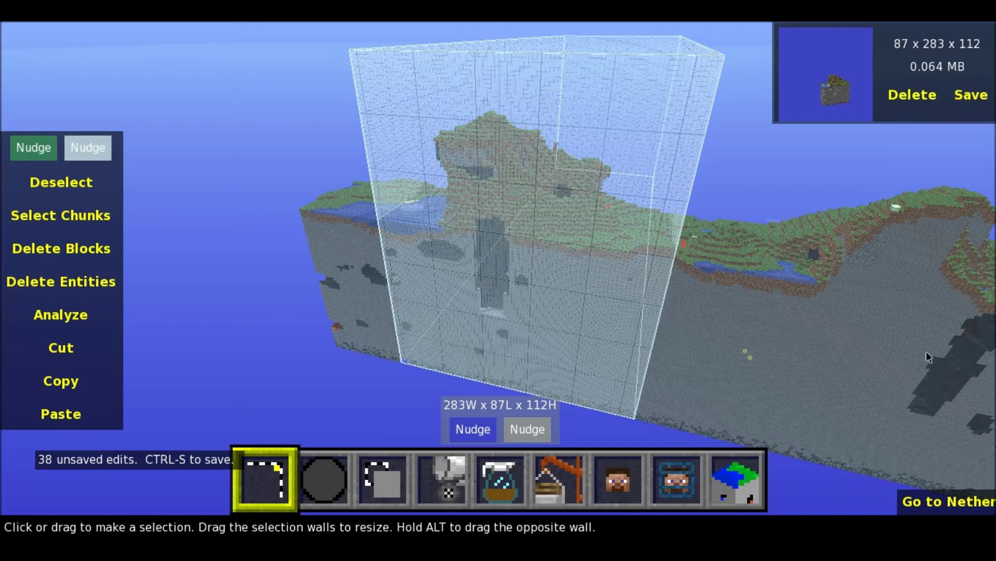
# - Load the saved church building with the glass dome and set its import preview down in the empty space beside the terrain
pyautogui.click(547, 474)
pyautogui.press('a')
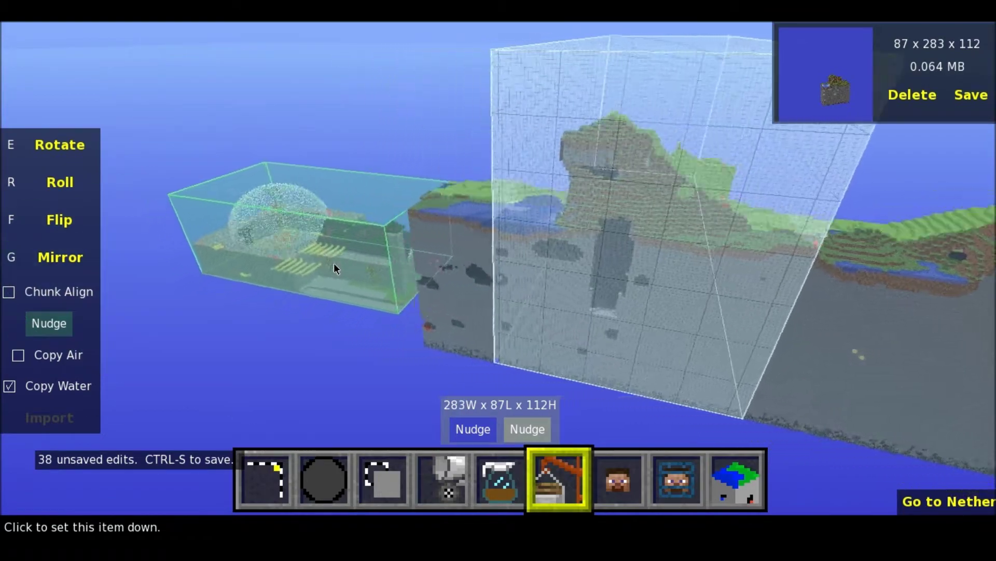
pyautogui.press('w')
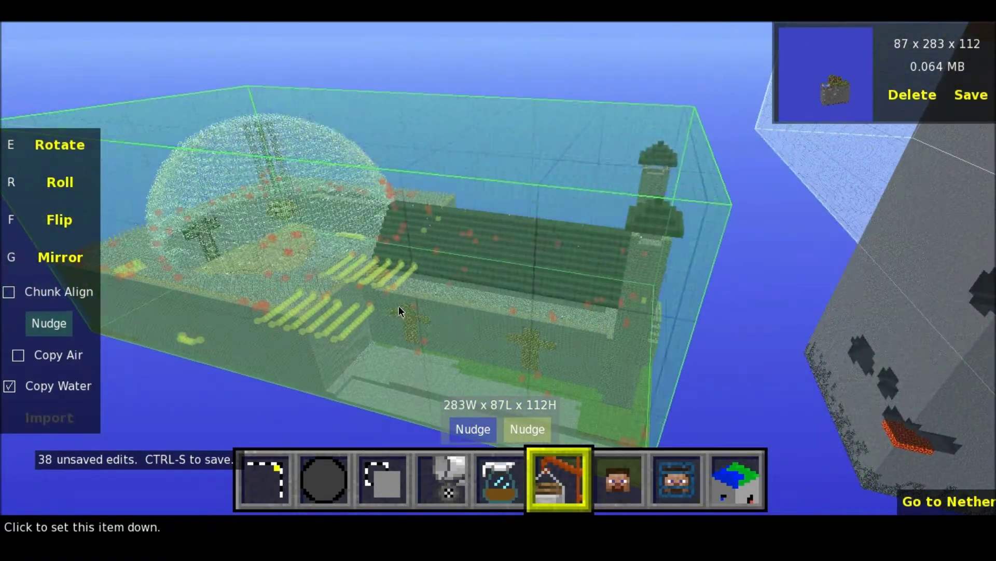
pyautogui.click(399, 307)
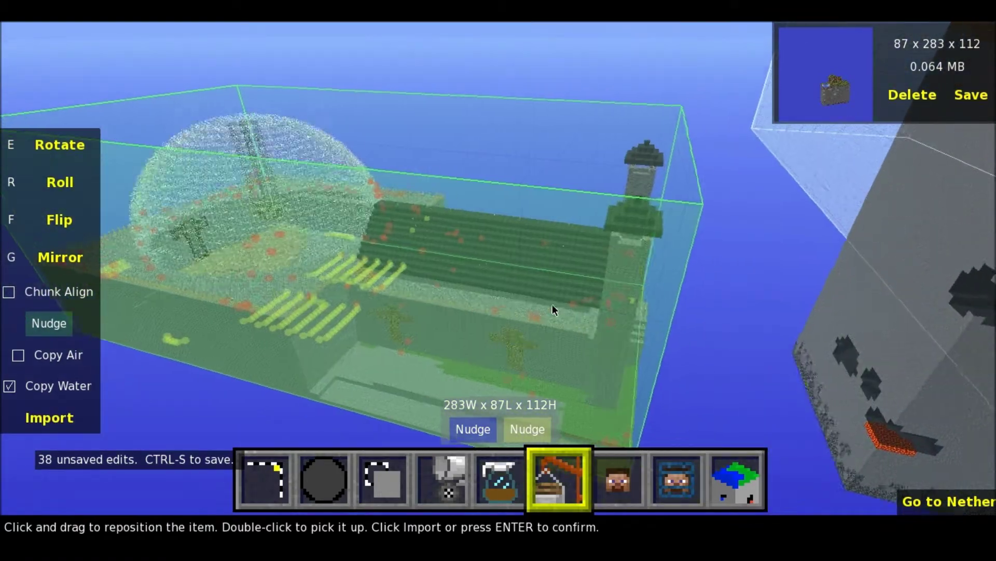
# - Examine the building's import preview, from the towers and roof to the inside of the glass dome
pyautogui.press('d')
pyautogui.press('w')
pyautogui.rightClick(568, 289)
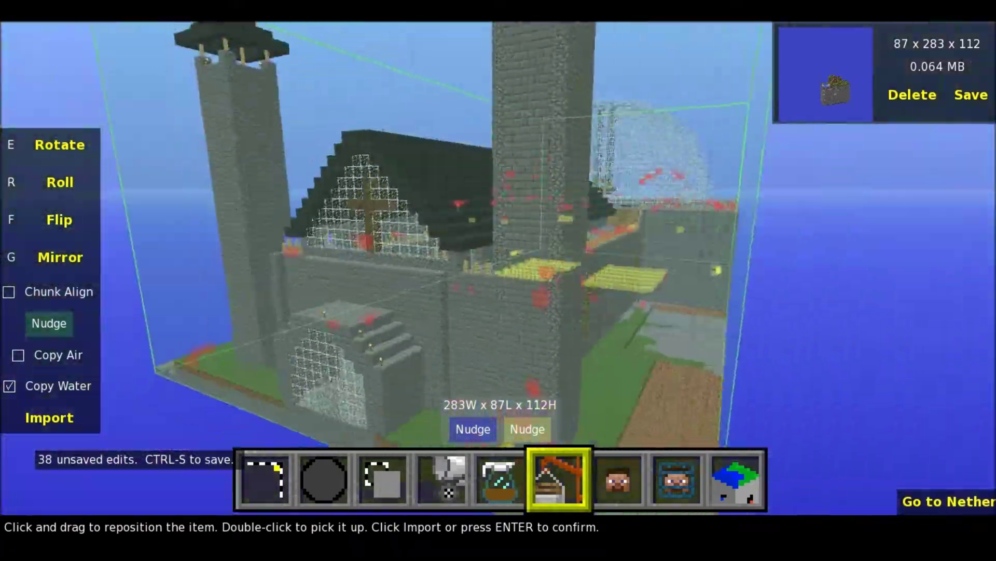
pyautogui.press('w')
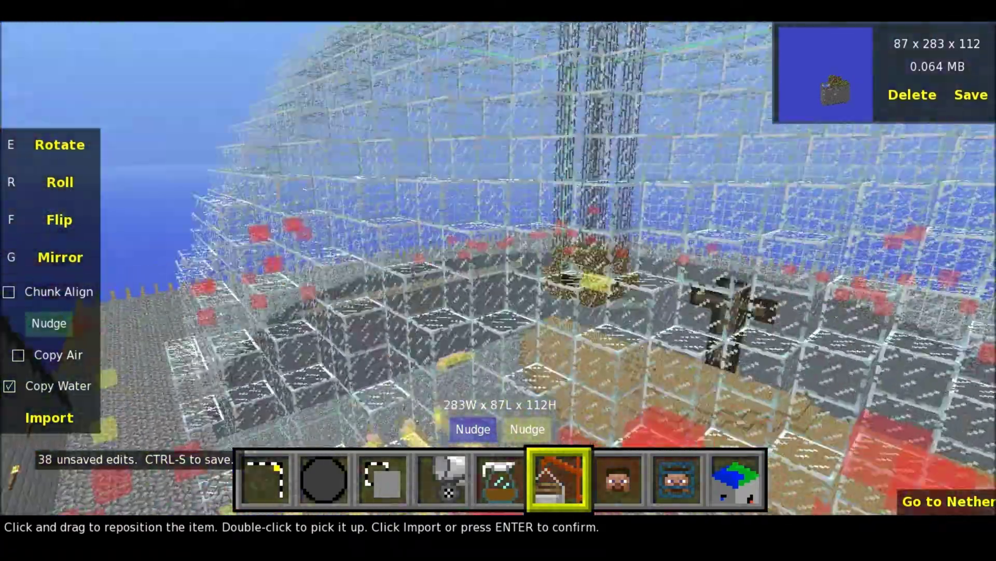
pyautogui.press('s')
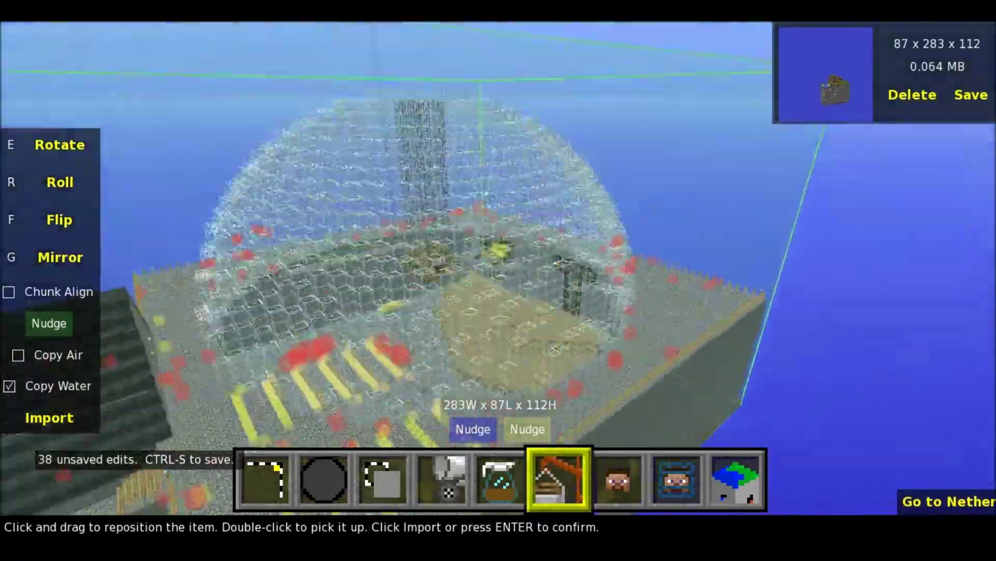
pyautogui.press('w')
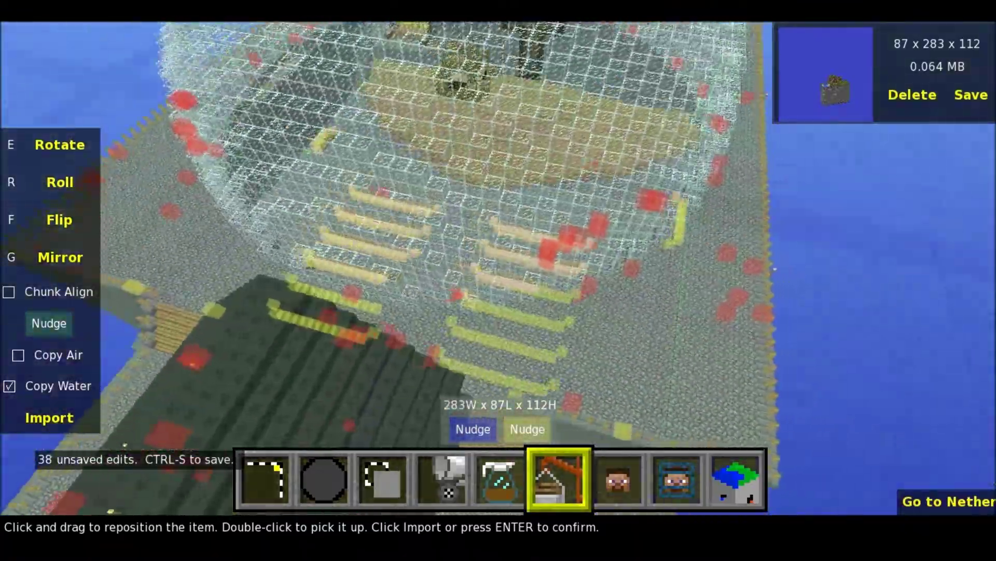
pyautogui.press('w')
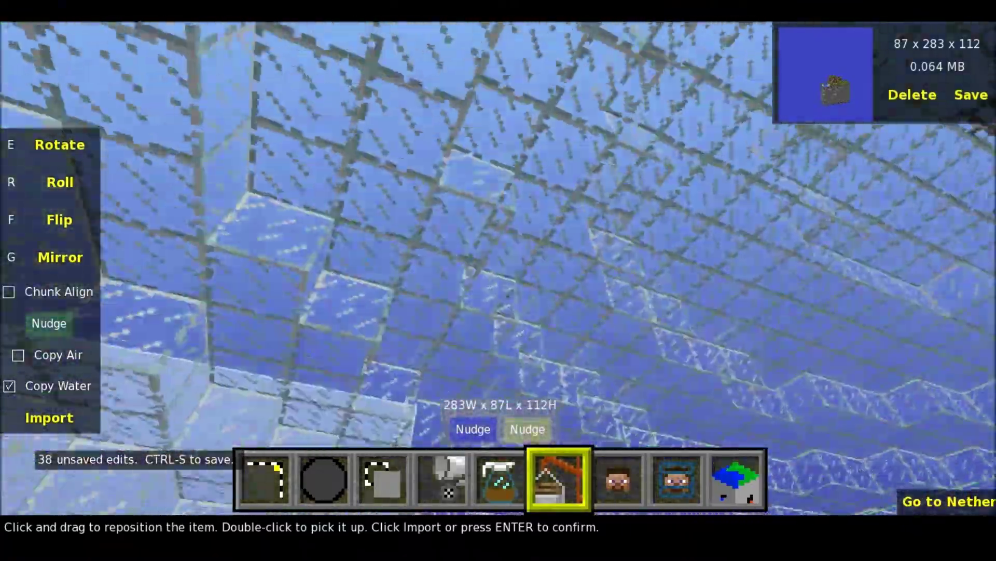
pyautogui.press('s')
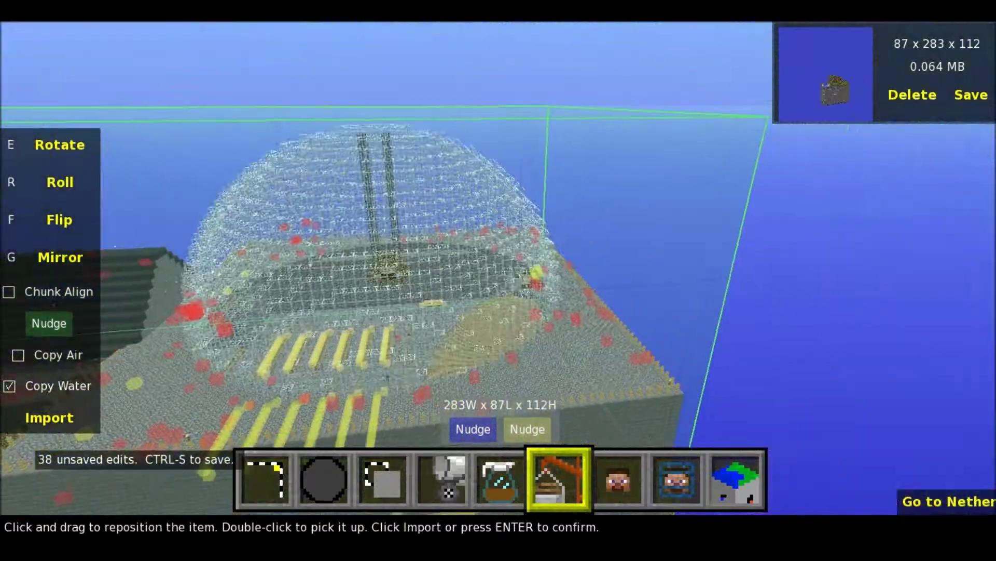
pyautogui.rightClick(381, 269)
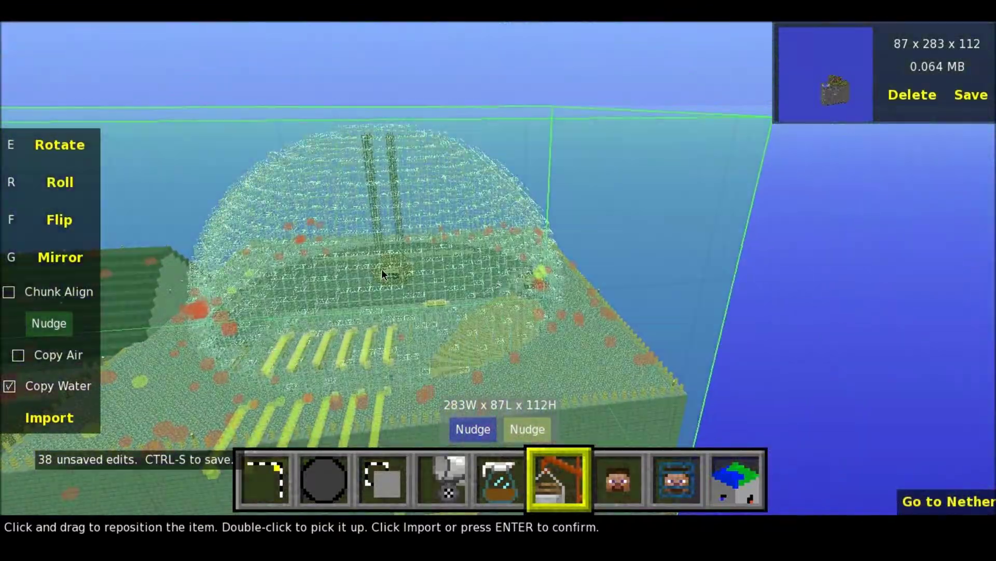
pyautogui.press('a')
pyautogui.press('s')
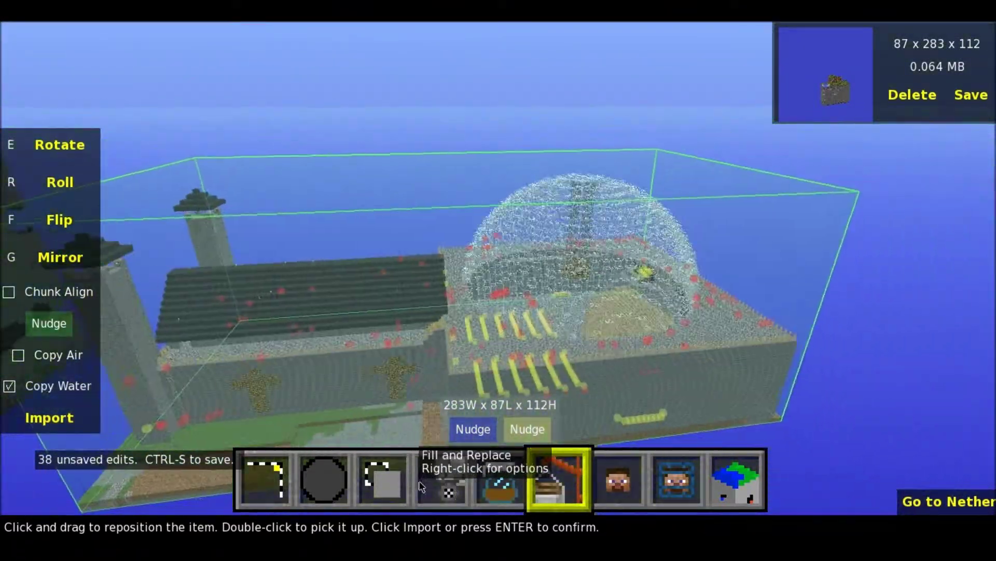
# - Activate the player positioning tool at the flat grassy corner of the terrain and check the list of players
pyautogui.press('a')
pyautogui.rightClick(461, 390)
pyautogui.press('w')
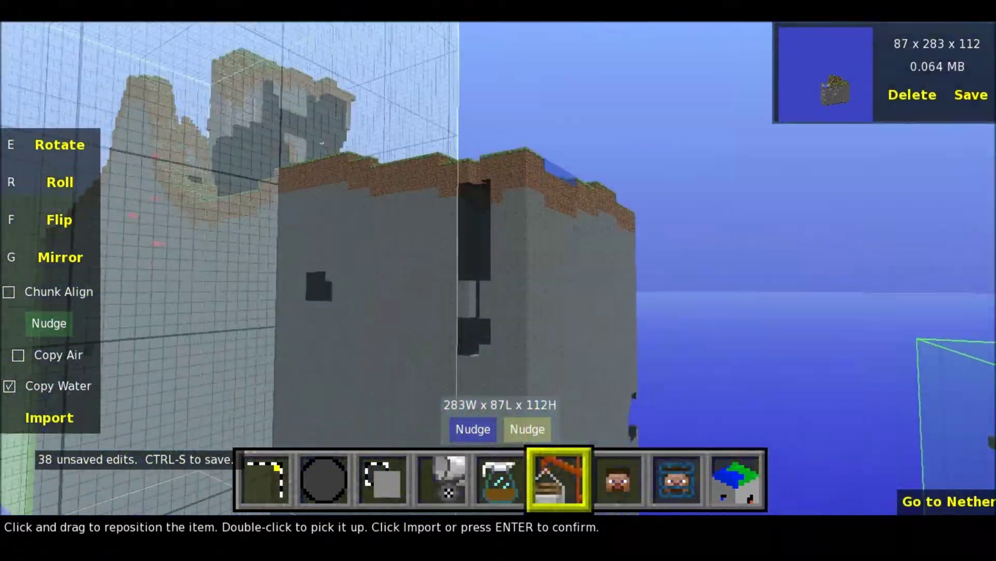
pyautogui.rightClick(516, 332)
pyautogui.press('s')
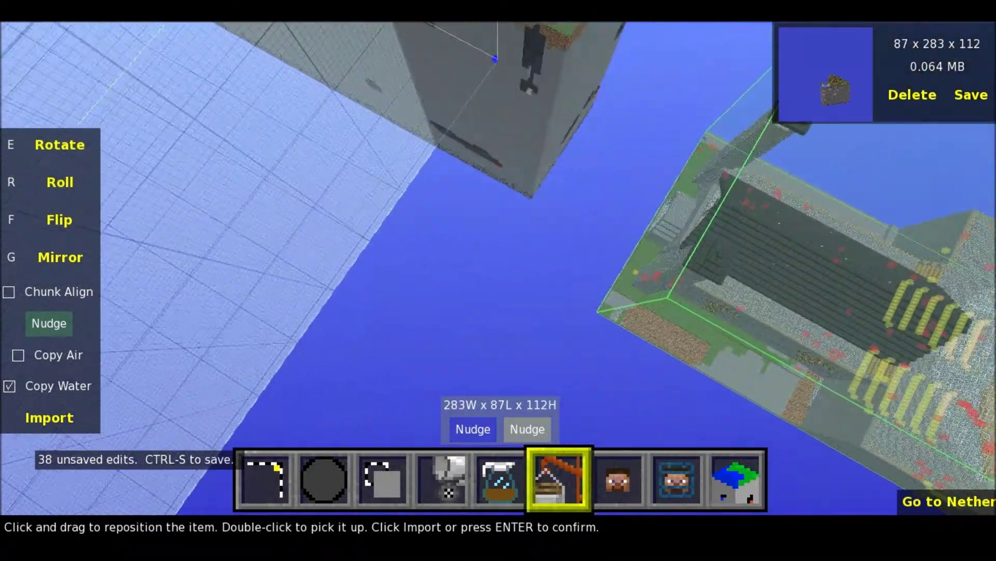
pyautogui.rightClick(621, 375)
pyautogui.press('w')
pyautogui.rightClick(503, 282)
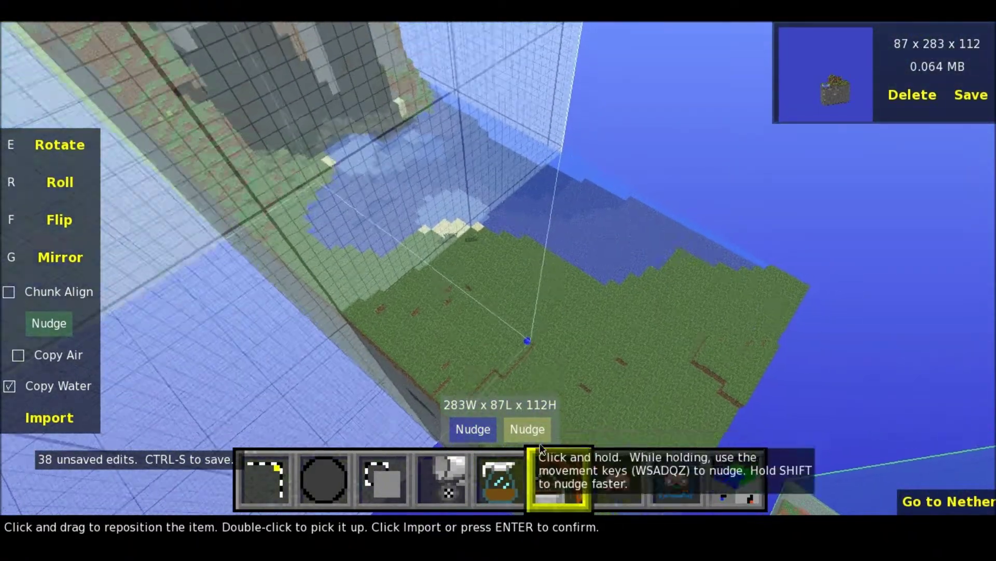
pyautogui.click(617, 479)
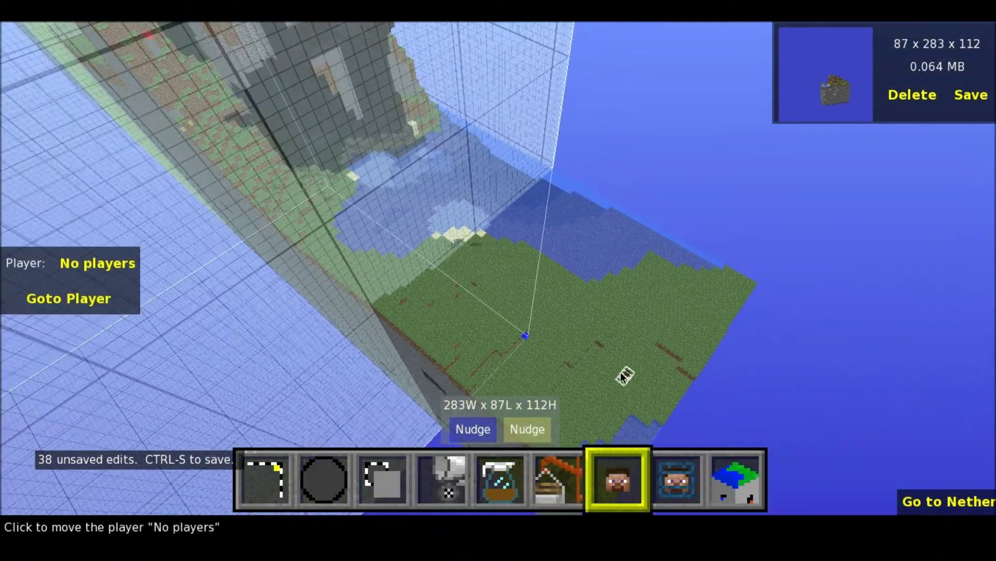
pyautogui.click(105, 264)
pyautogui.click(634, 313)
# - Move in close to the grass surface and review the player choices again
pyautogui.rightClick(683, 335)
pyautogui.press('w')
pyautogui.rightClick(498, 280)
pyautogui.press('s')
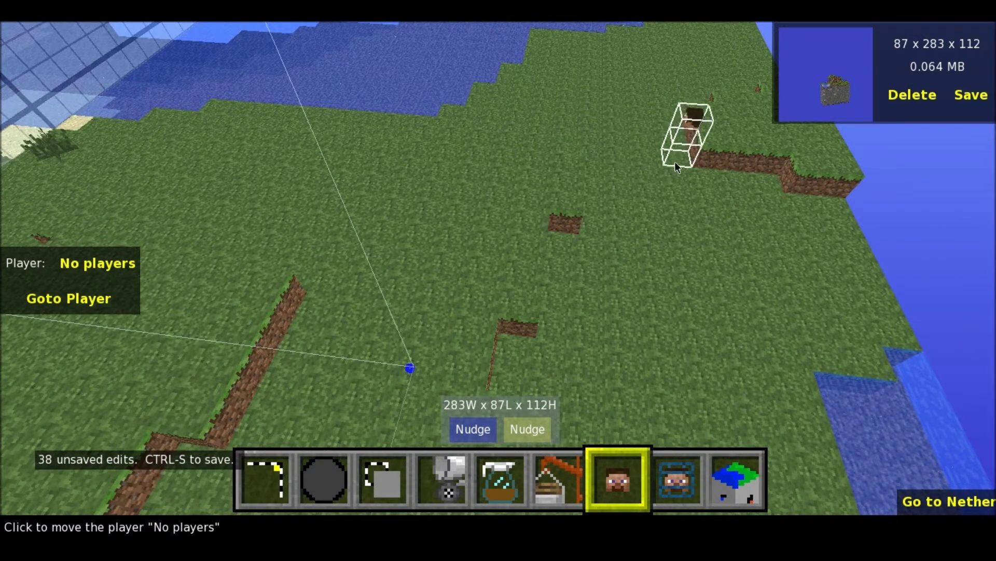
pyautogui.click(95, 264)
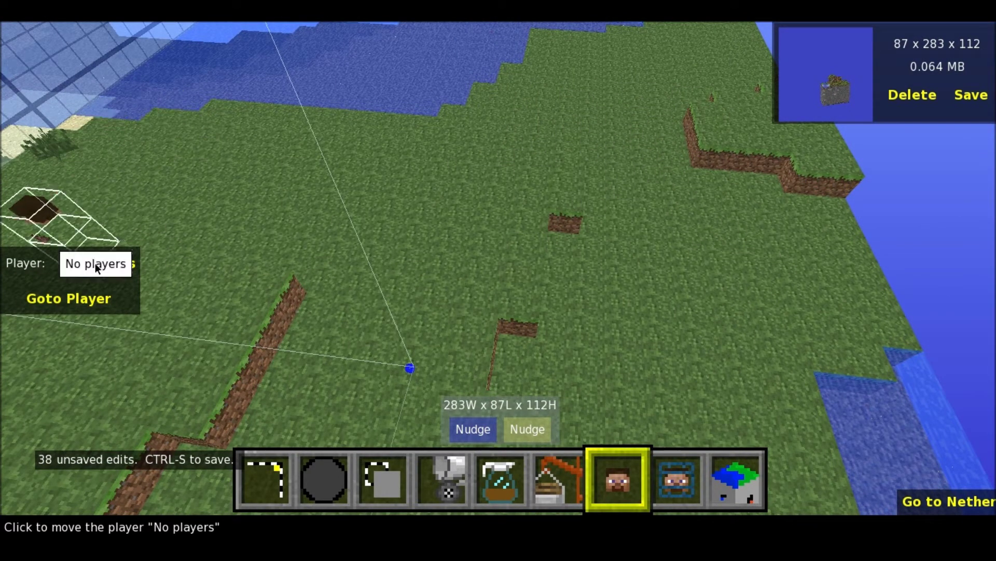
pyautogui.click(464, 202)
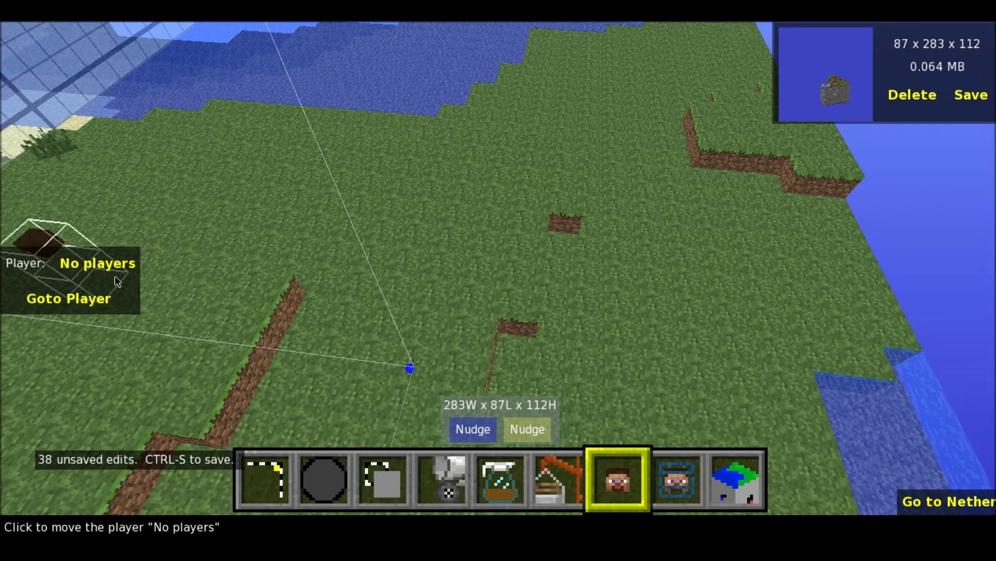
pyautogui.moveTo(120, 268); pyautogui.dragTo(506, 262, button='right')
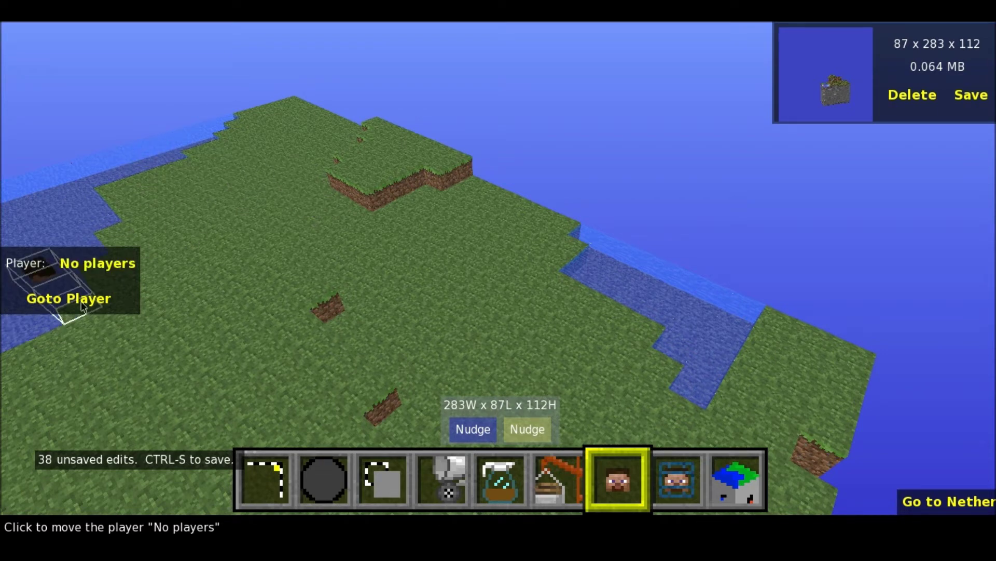
# - Set the world spawn point on the grass beside the raised dirt edge and accept the automatic fix
pyautogui.click(675, 476)
pyautogui.click(358, 233)
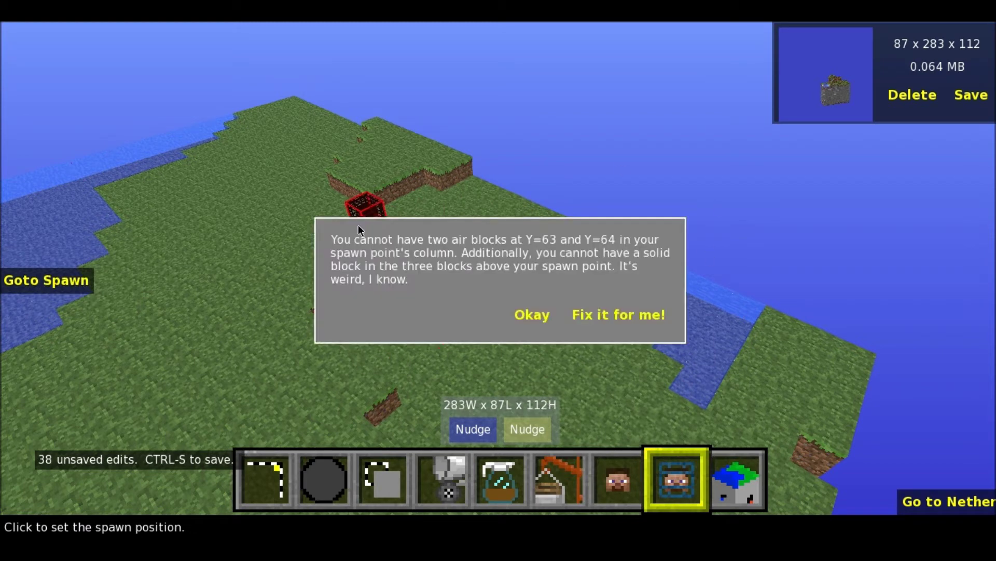
pyautogui.click(616, 315)
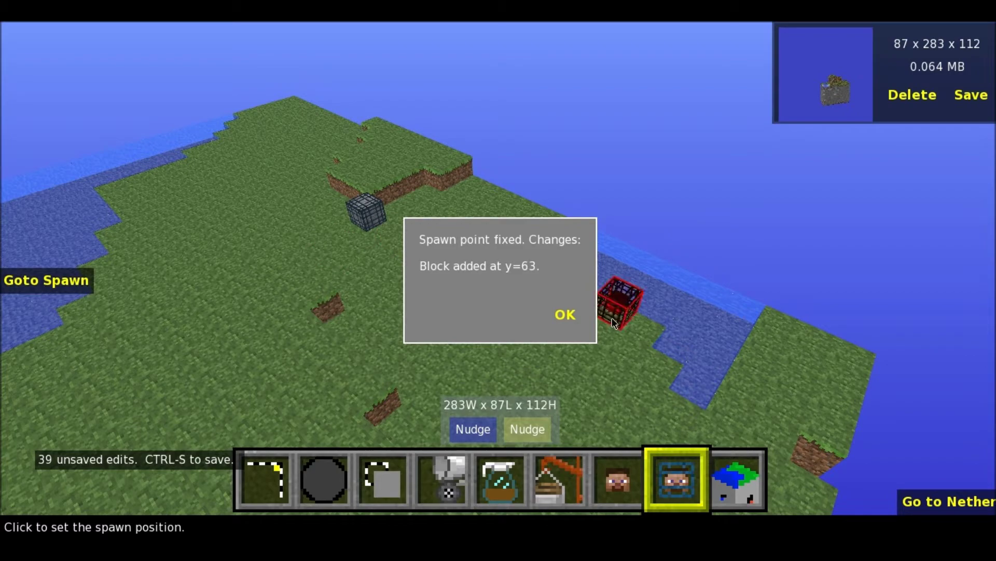
pyautogui.click(571, 316)
# - Inspect the spawn point marker beside the raised dirt edge from near and far
pyautogui.rightClick(546, 297)
pyautogui.press('w')
pyautogui.press('w')
pyautogui.press('s')
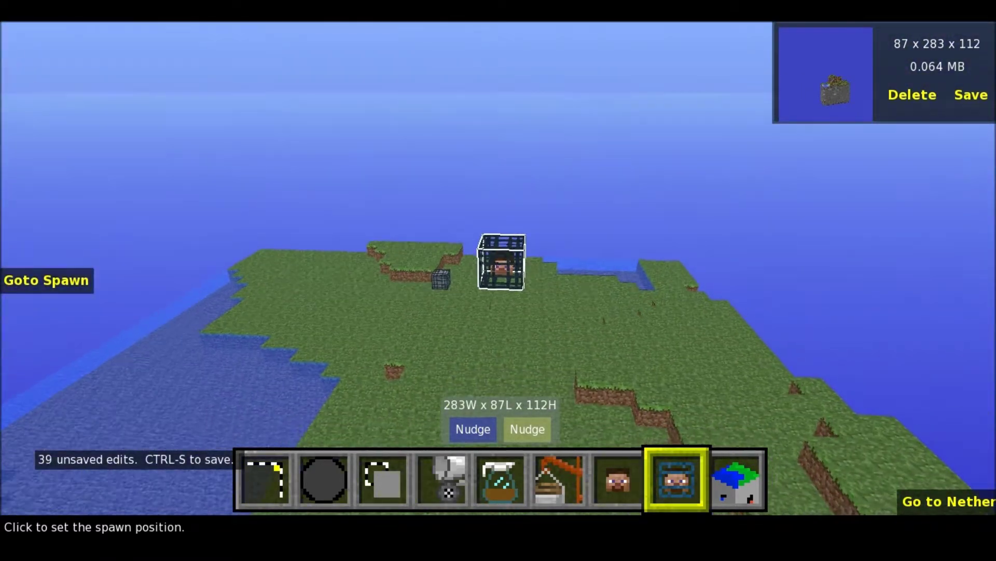
pyautogui.press('w')
pyautogui.press('s')
pyautogui.press('w')
pyautogui.rightClick(501, 280)
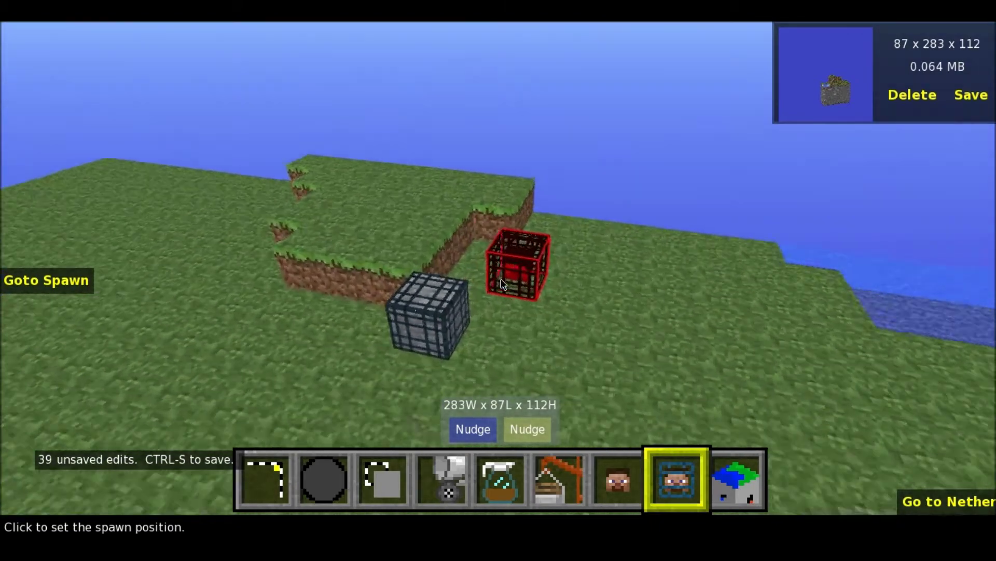
pyautogui.press('w')
pyautogui.press('s')
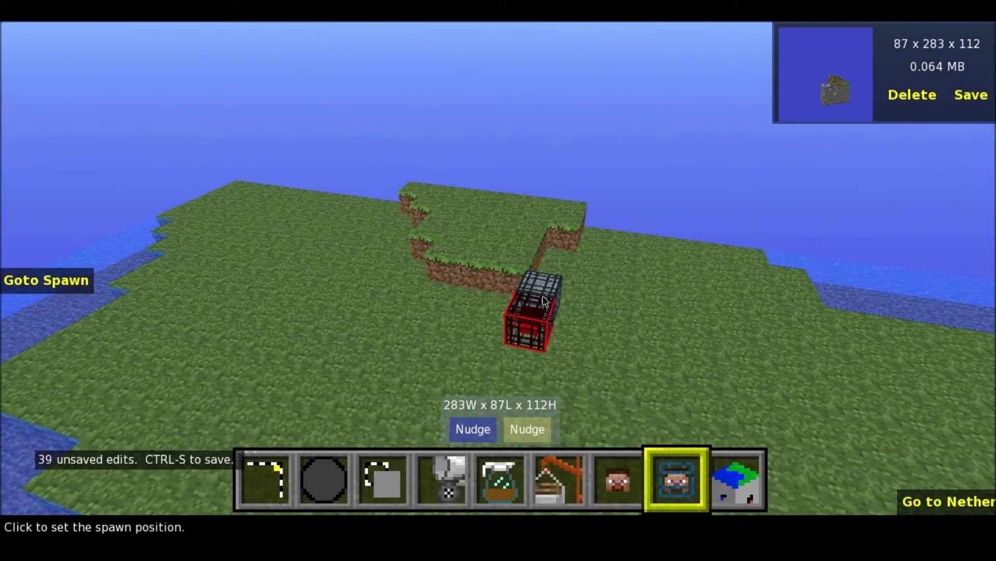
pyautogui.press('s')
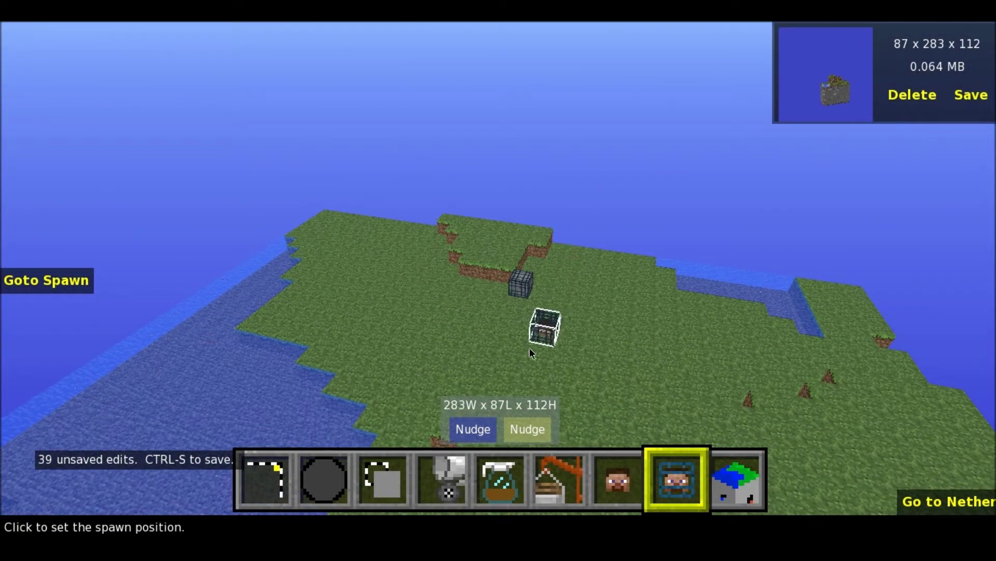
pyautogui.press('w')
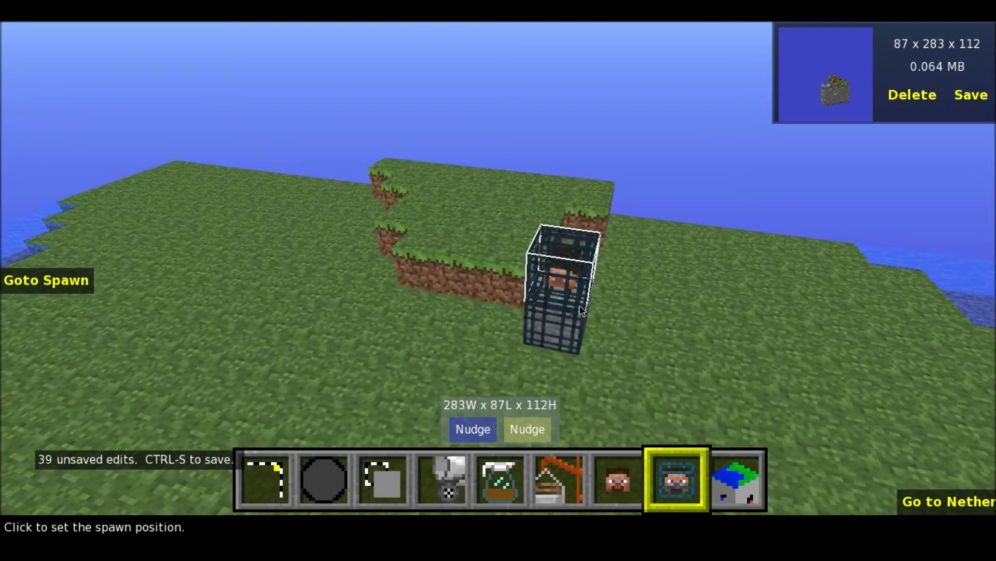
pyautogui.press('s')
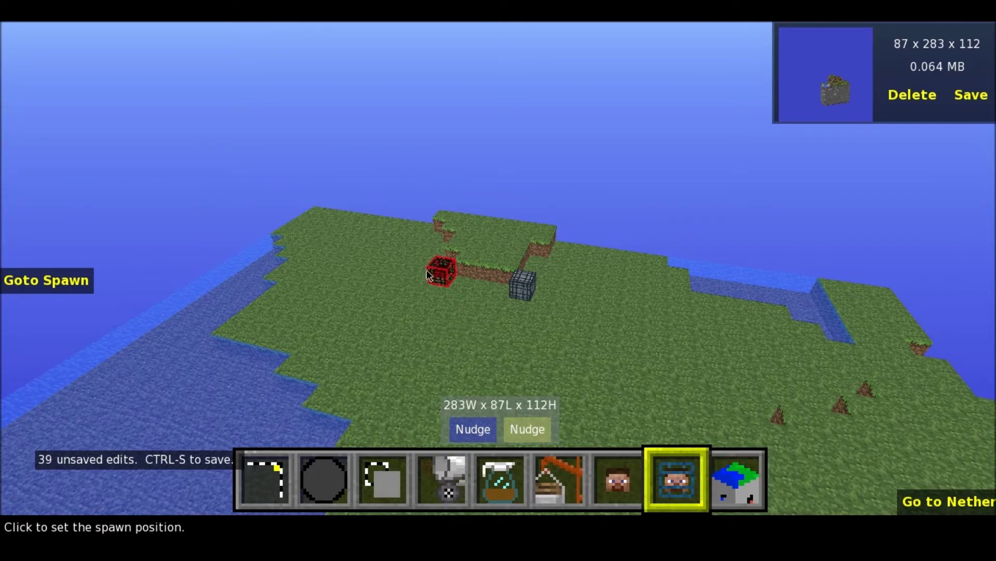
pyautogui.click(581, 349)
# - Open the chunk commands for the large mountain selection and read what deleting chunks does
pyautogui.rightClick(545, 286)
pyautogui.press('s')
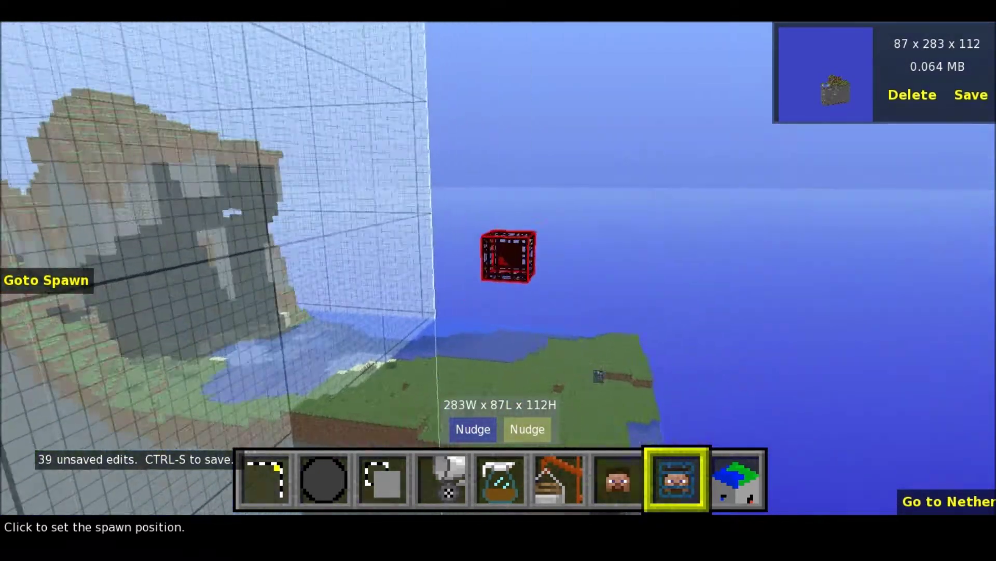
pyautogui.press('w')
pyautogui.rightClick(498, 268)
pyautogui.press('s')
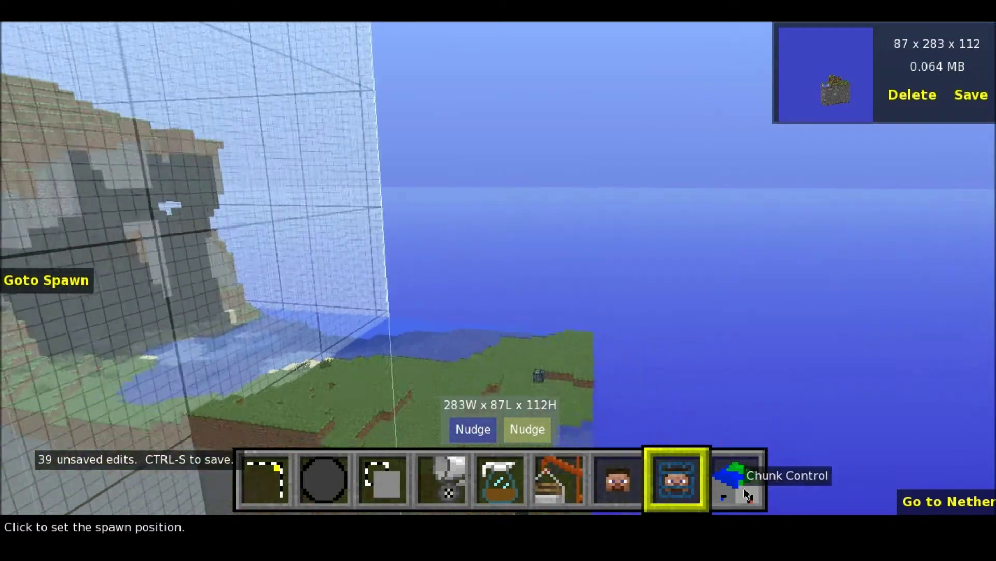
pyautogui.rightClick(744, 318)
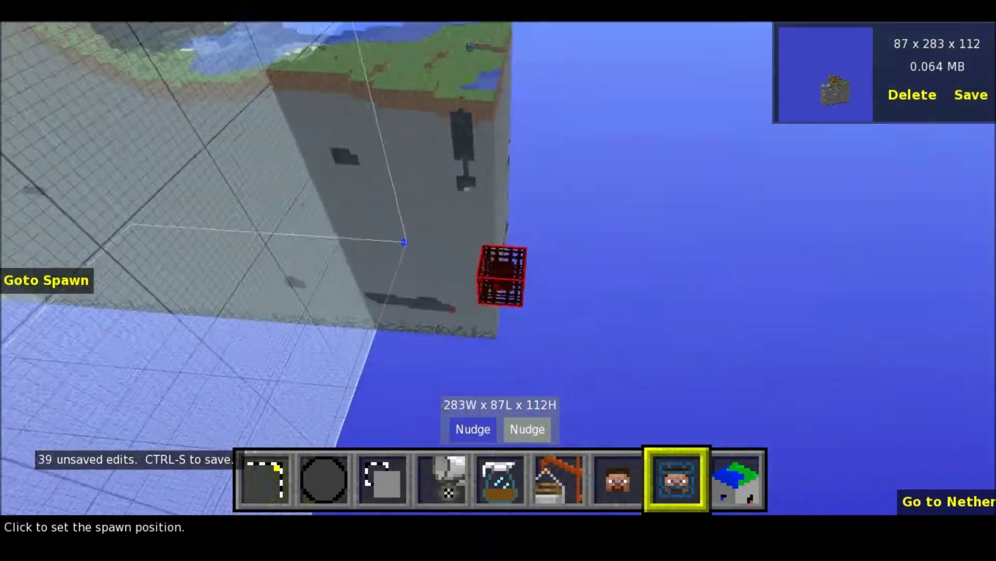
pyautogui.rightClick(498, 269)
pyautogui.click(744, 481)
pyautogui.rightClick(630, 368)
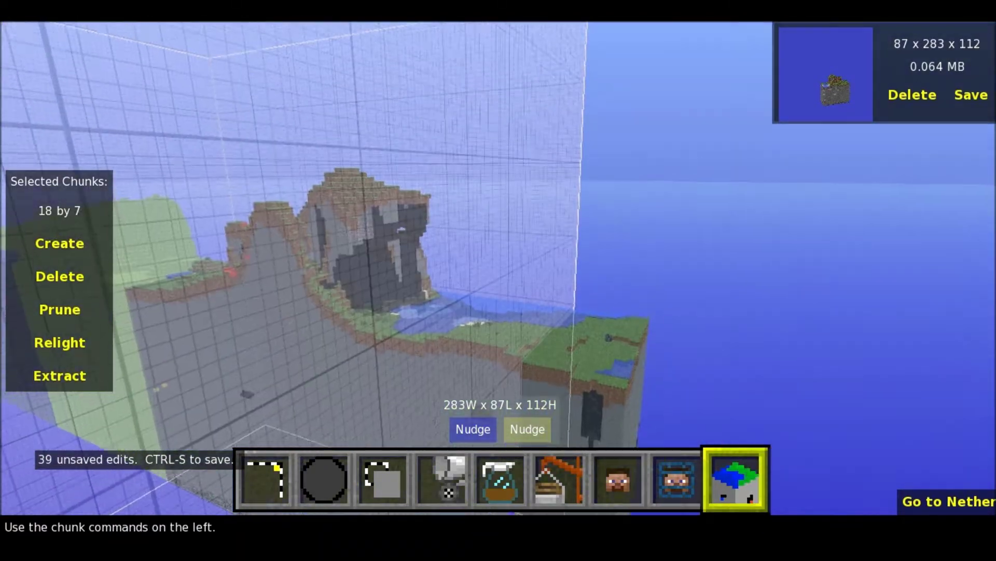
pyautogui.rightClick(498, 280)
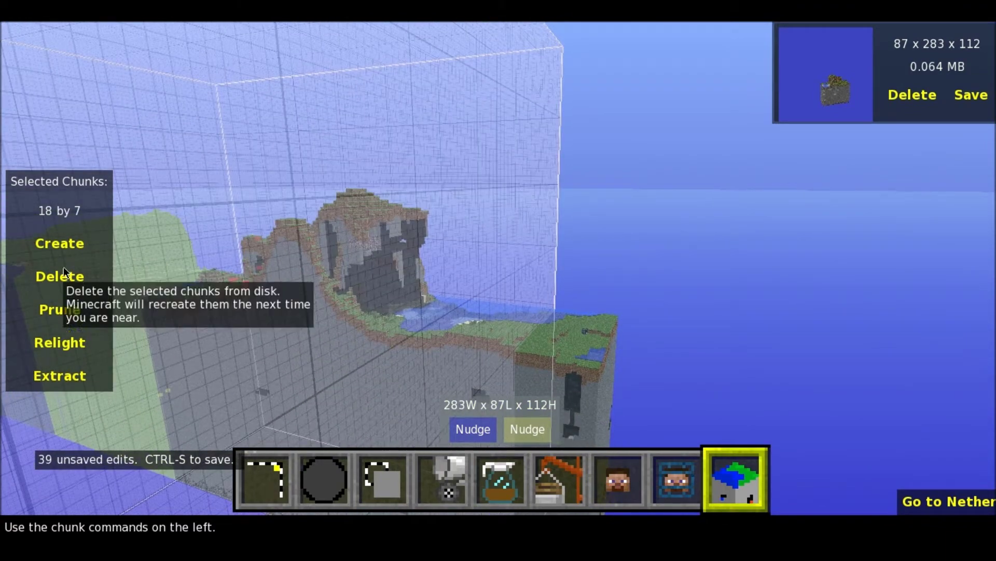
# - Delete the chunks of the large mountain selection from disk and try to undo the deletion
pyautogui.click(69, 276)
pyautogui.click(596, 299)
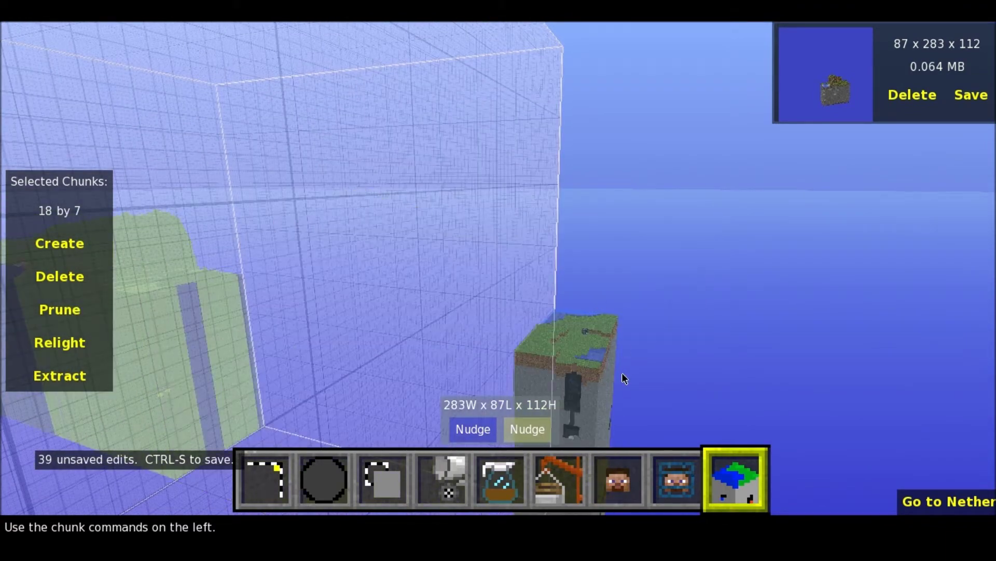
pyautogui.hotkey('ctrl', 'z')
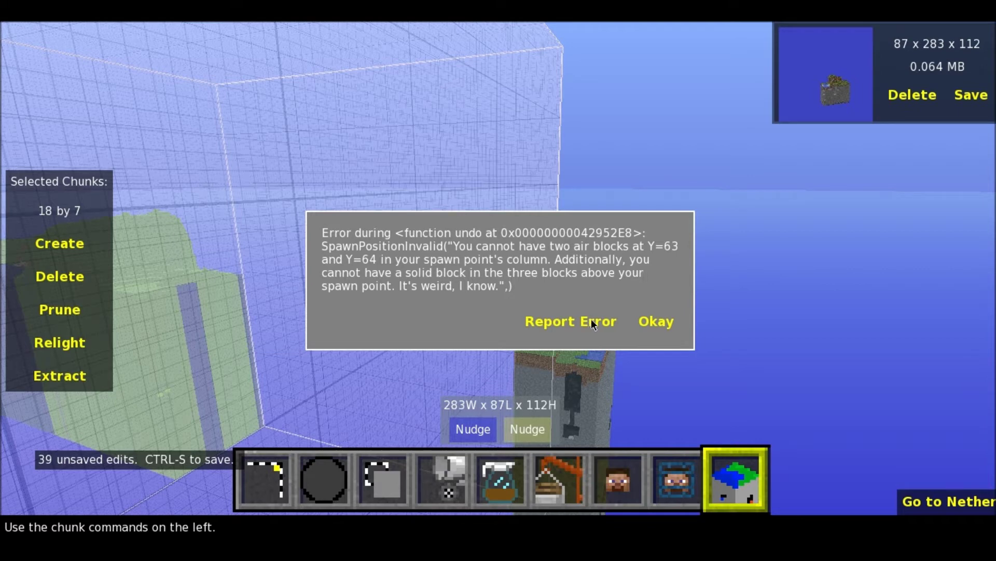
pyautogui.click(657, 323)
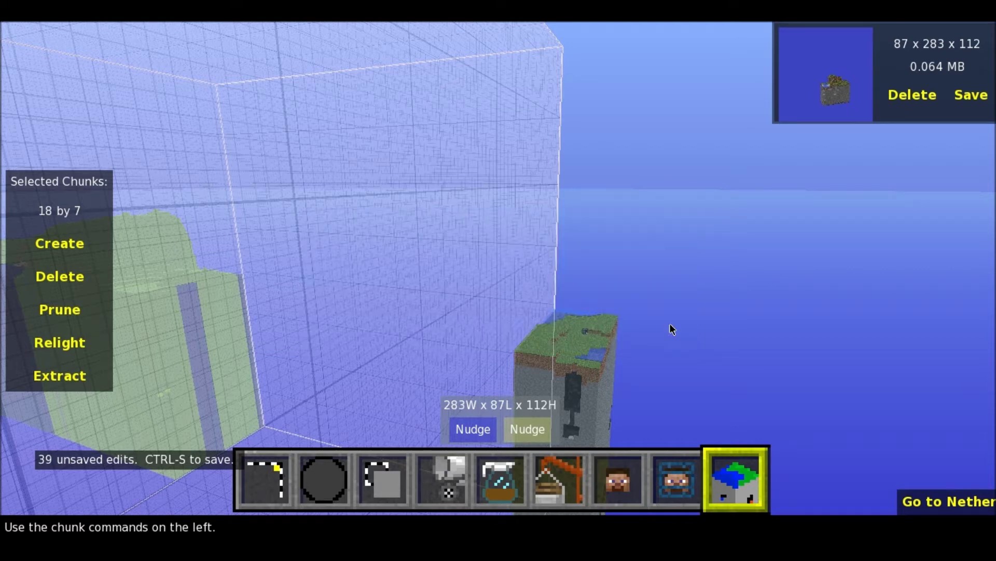
# - Extend the box selection into the remaining terrain column until it measures 283W x 107L x 112H
pyautogui.rightClick(404, 283)
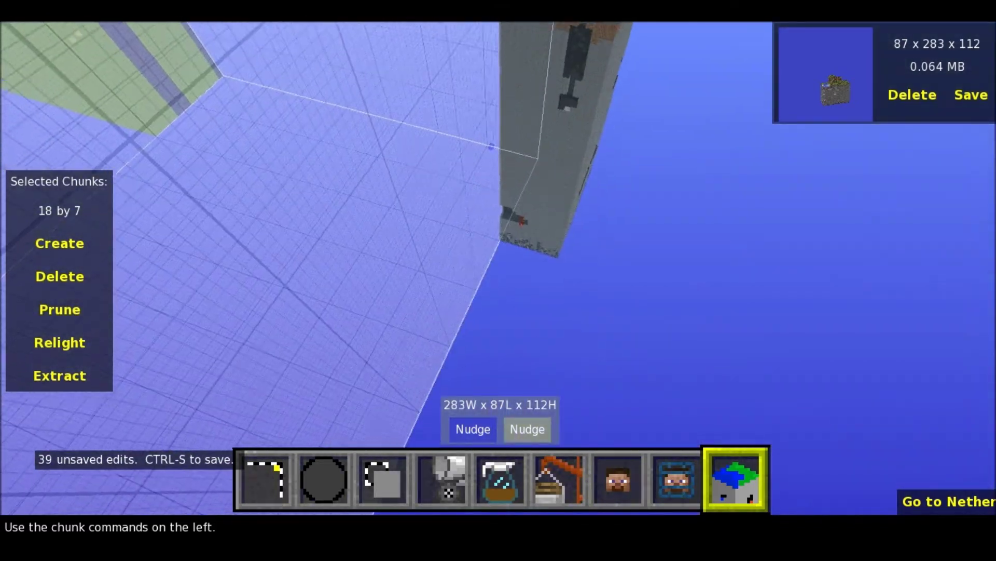
pyautogui.press('1')
pyautogui.rightClick(500, 281)
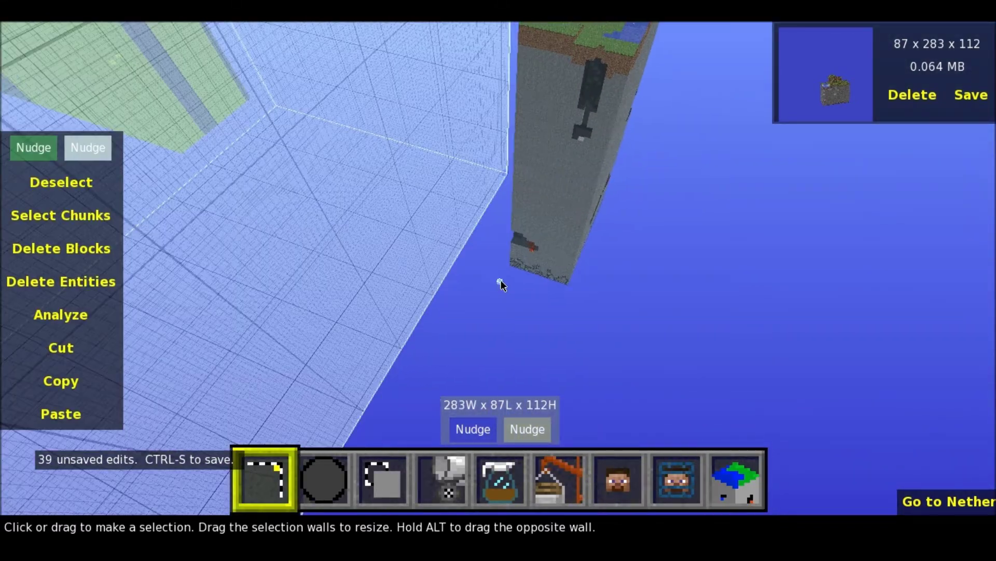
pyautogui.moveTo(327, 211); pyautogui.dragTo(631, 406)
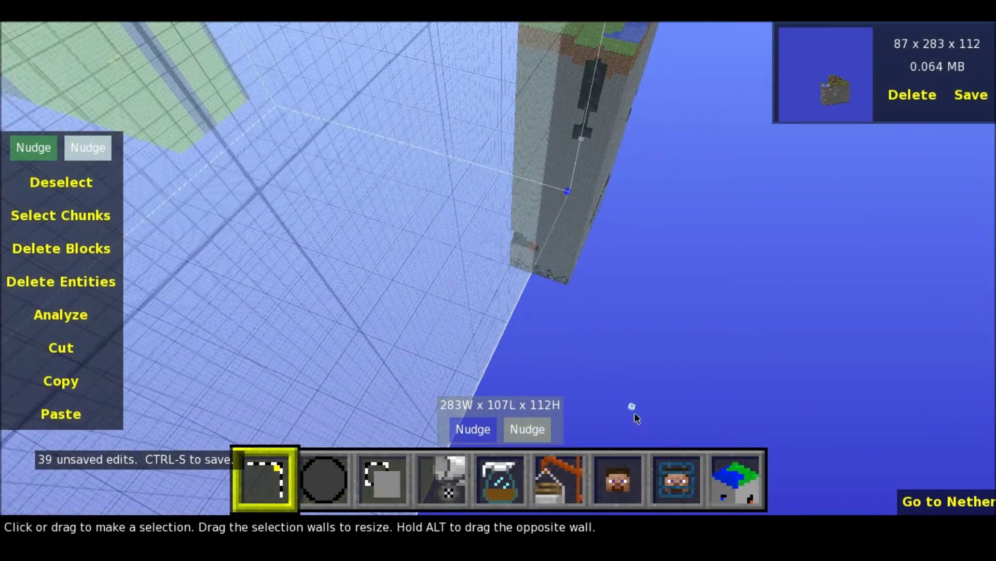
# - Request deletion of the chunks in the enlarged selection, read the confirmation and decline it
pyautogui.click(740, 479)
pyautogui.click(73, 277)
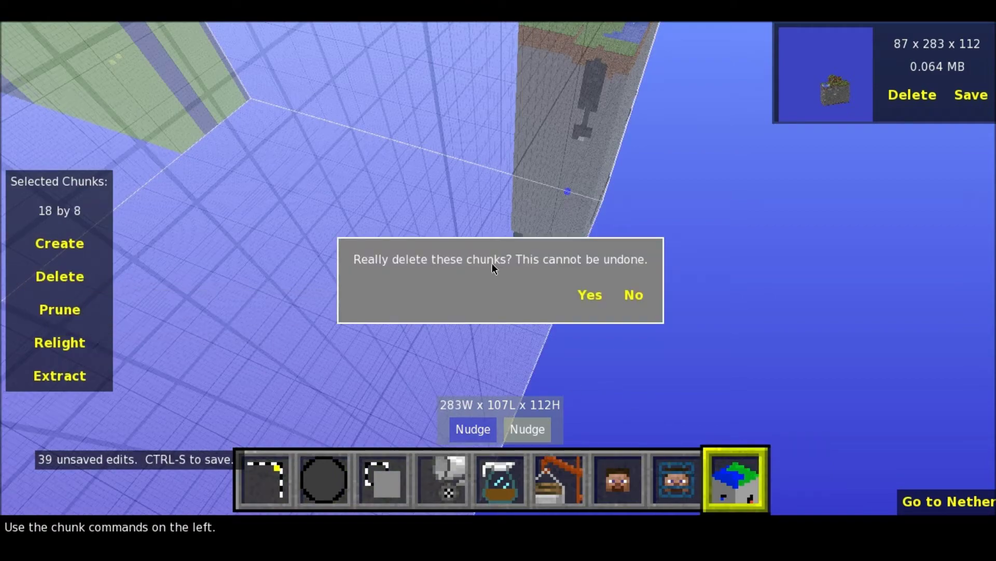
pyautogui.click(633, 296)
# - Look over the emptied chunk area and the terrain around the enlarged selection from several sides
pyautogui.press('s')
pyautogui.rightClick(356, 258)
pyautogui.press('d')
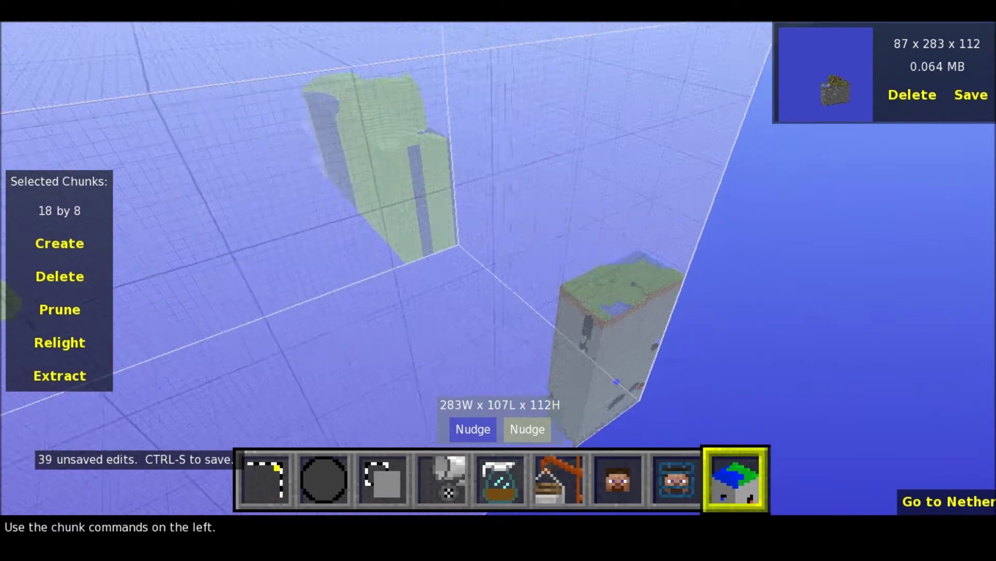
pyautogui.press('d')
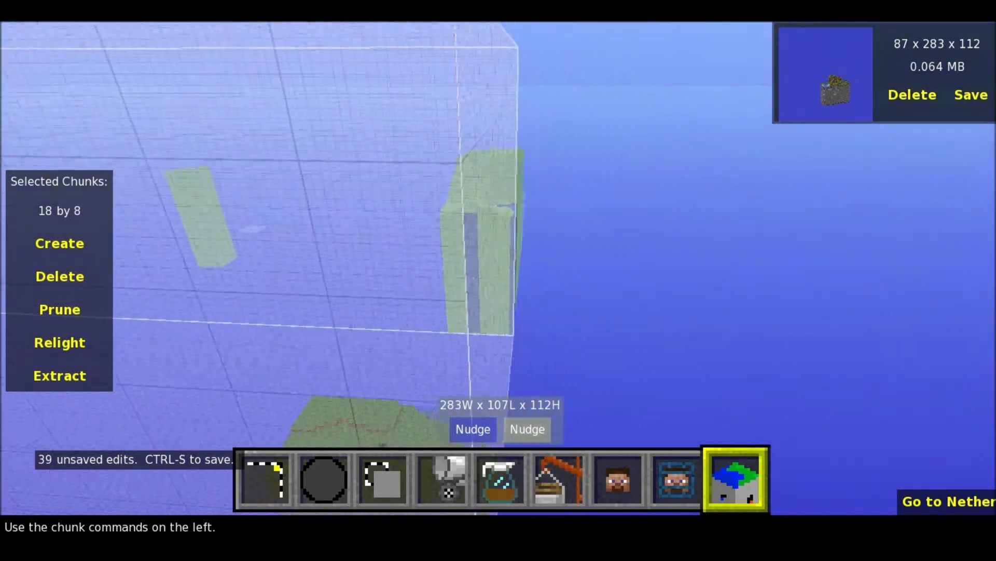
pyautogui.press('d')
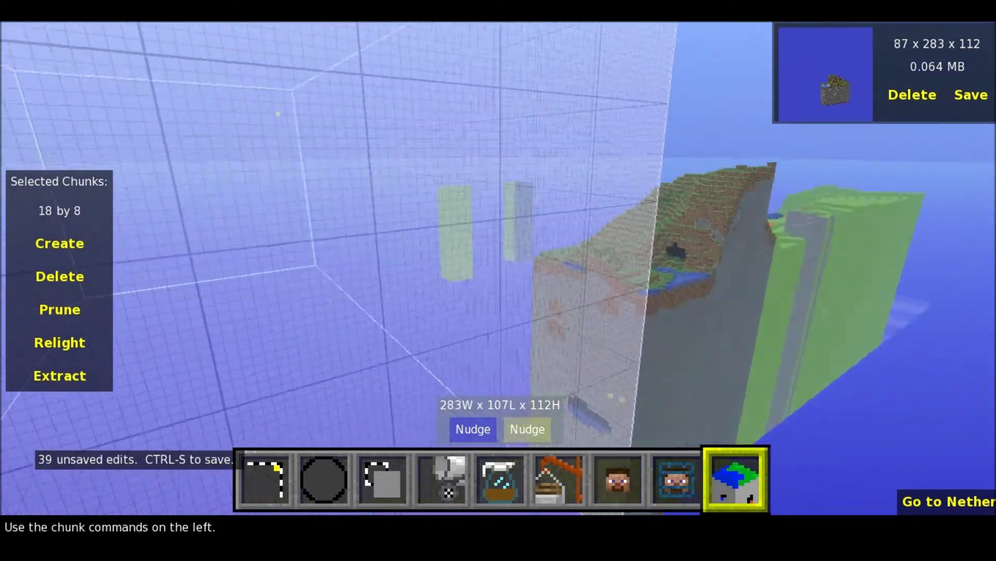
pyautogui.press('s')
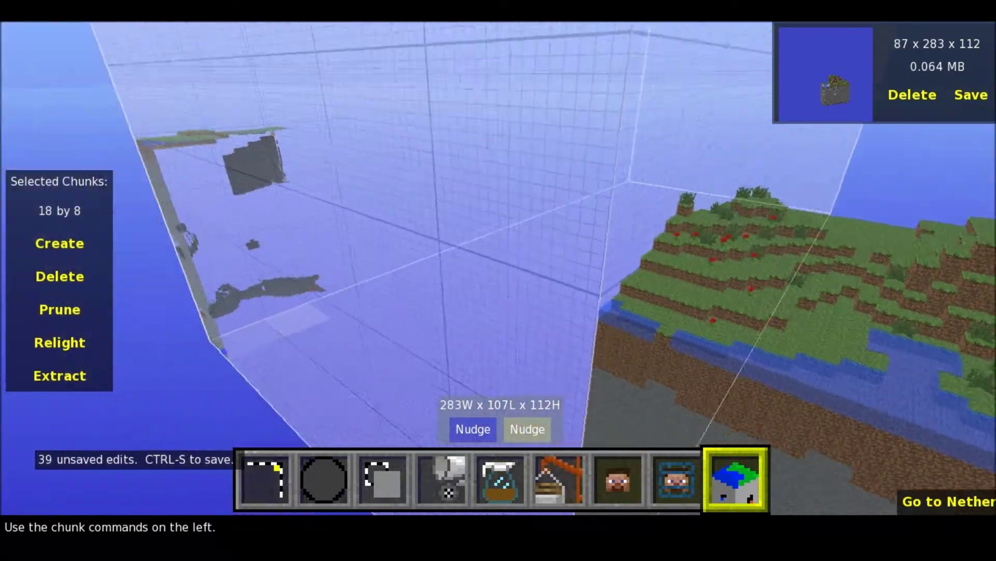
# - Examine the leftover terrain column inside the selection up close, including its exposed stone and dirt side
pyautogui.press('w')
pyautogui.press('w')
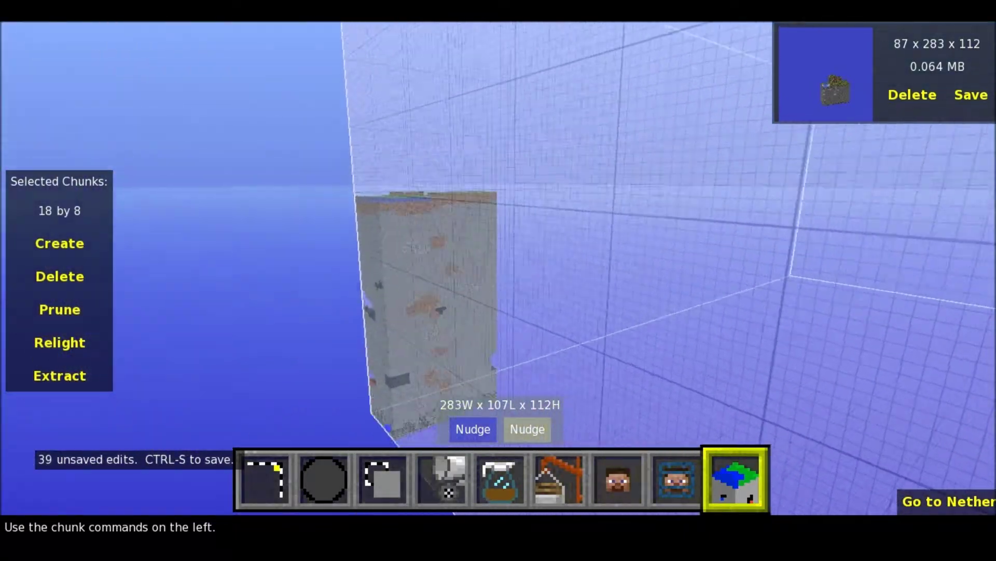
pyautogui.rightClick(504, 282)
pyautogui.press('w')
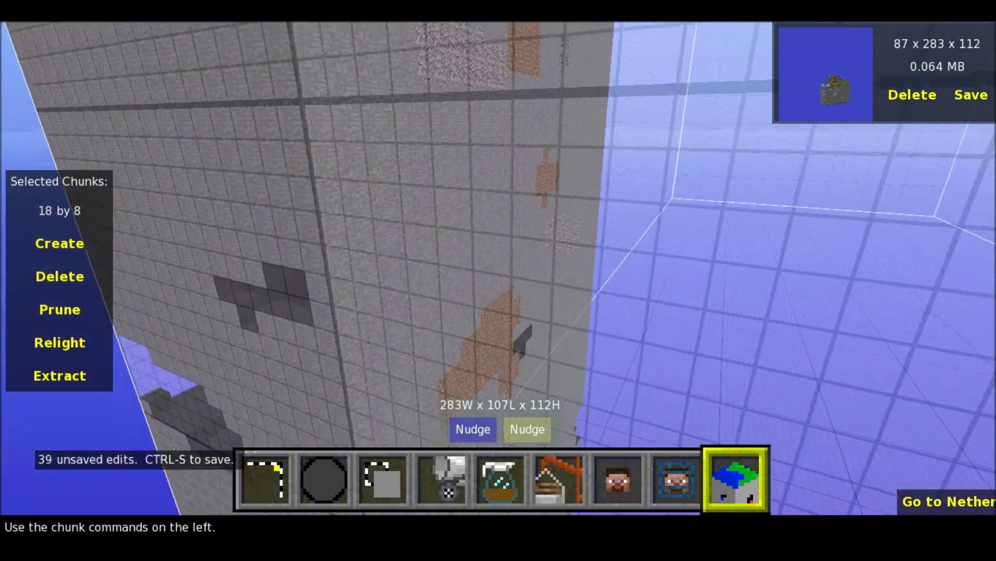
pyautogui.press('w')
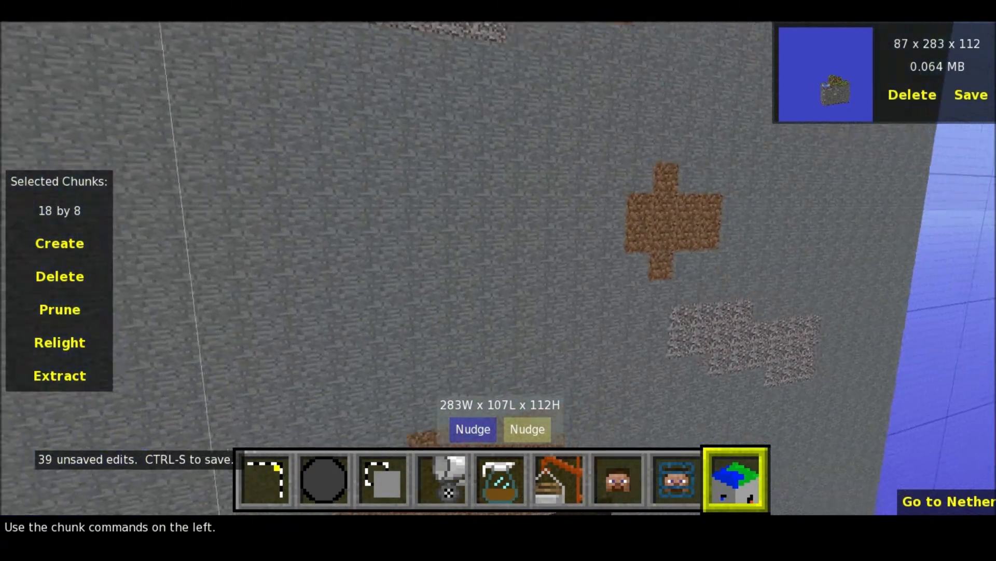
pyautogui.press('s')
pyautogui.press('s')
pyautogui.rightClick(582, 335)
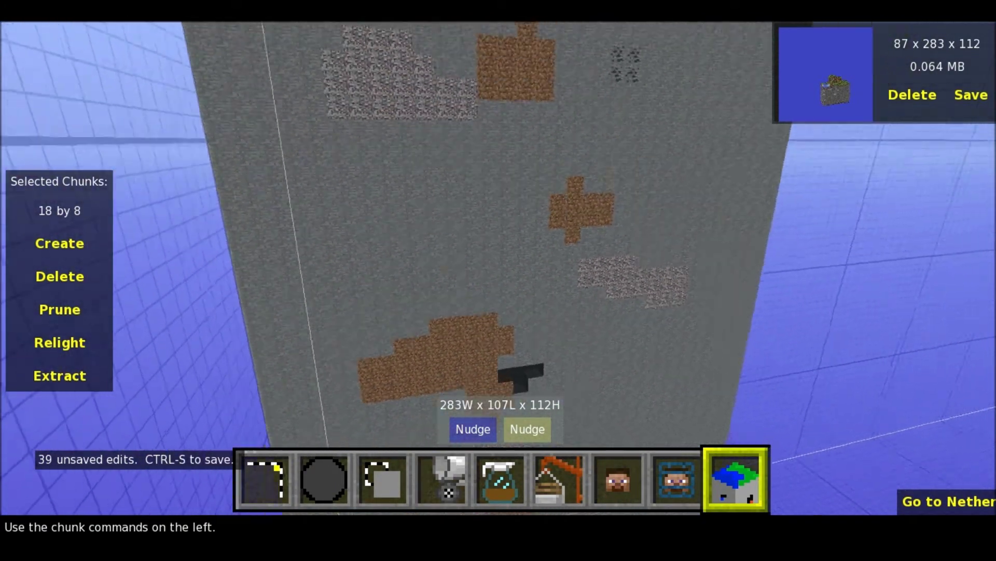
pyautogui.press('s')
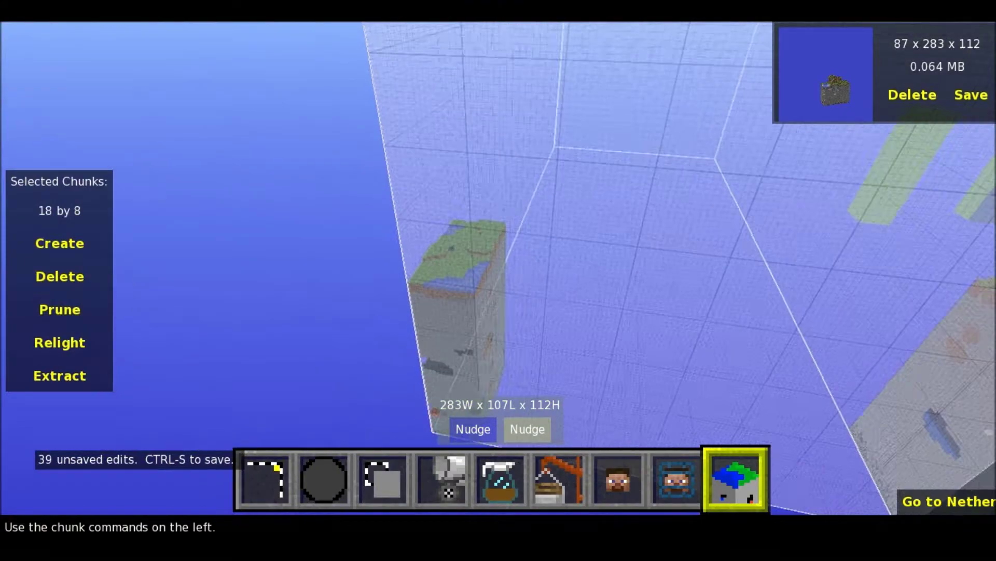
# - Survey the remaining hills and cut terrain edges bordering the selection from above and alongside
pyautogui.press('d')
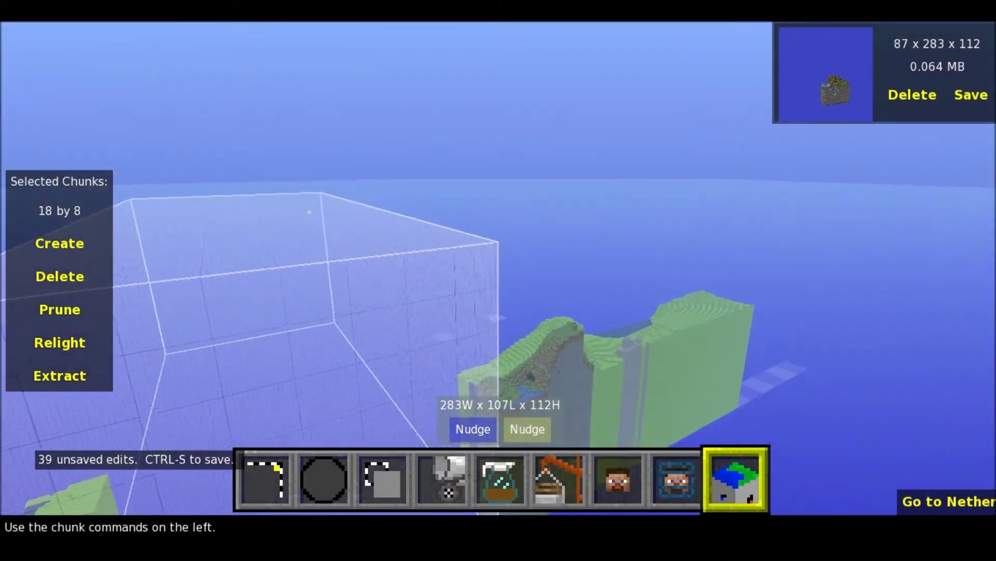
pyautogui.press('a')
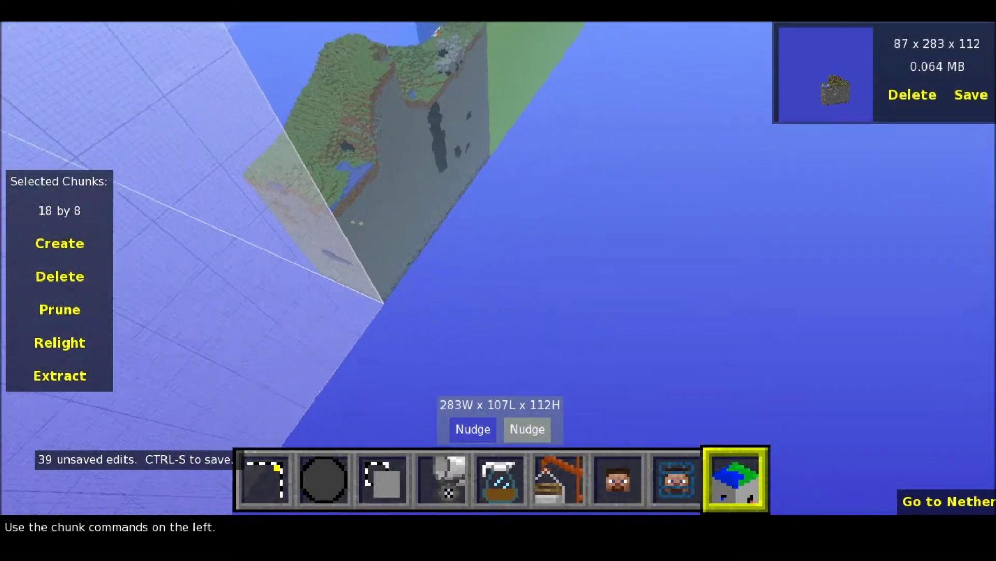
pyautogui.press('space')
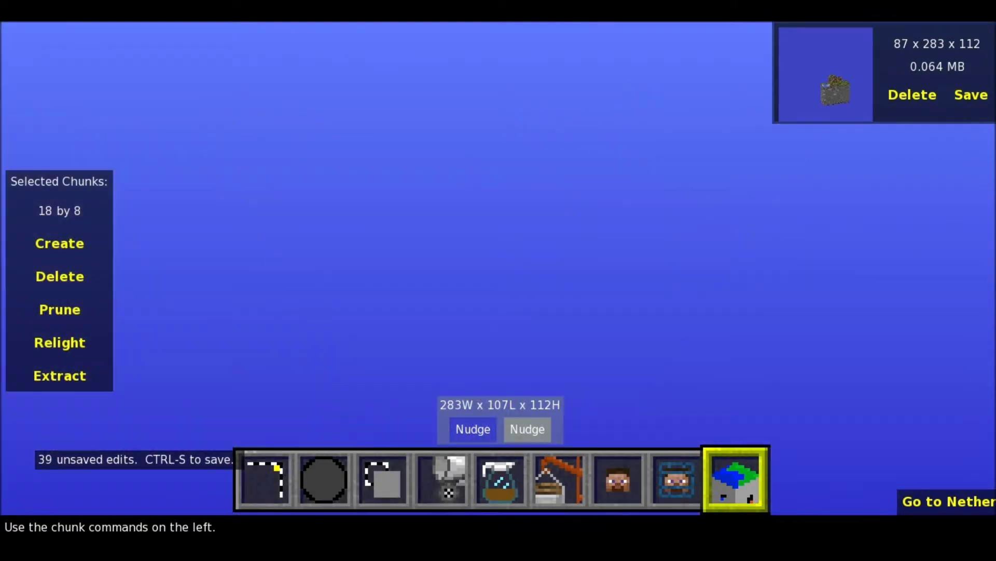
pyautogui.press('k')
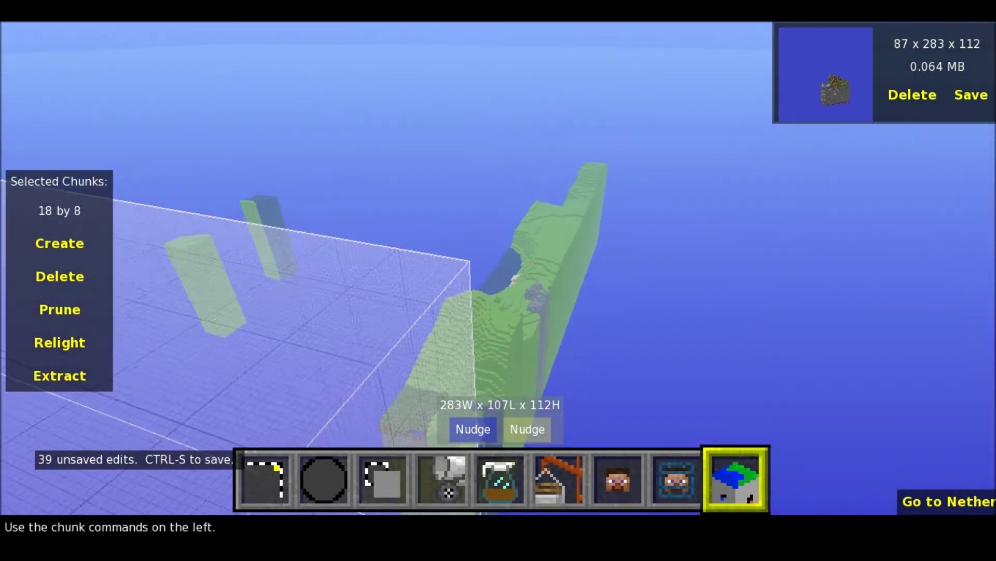
pyautogui.press('w')
pyautogui.press('w')
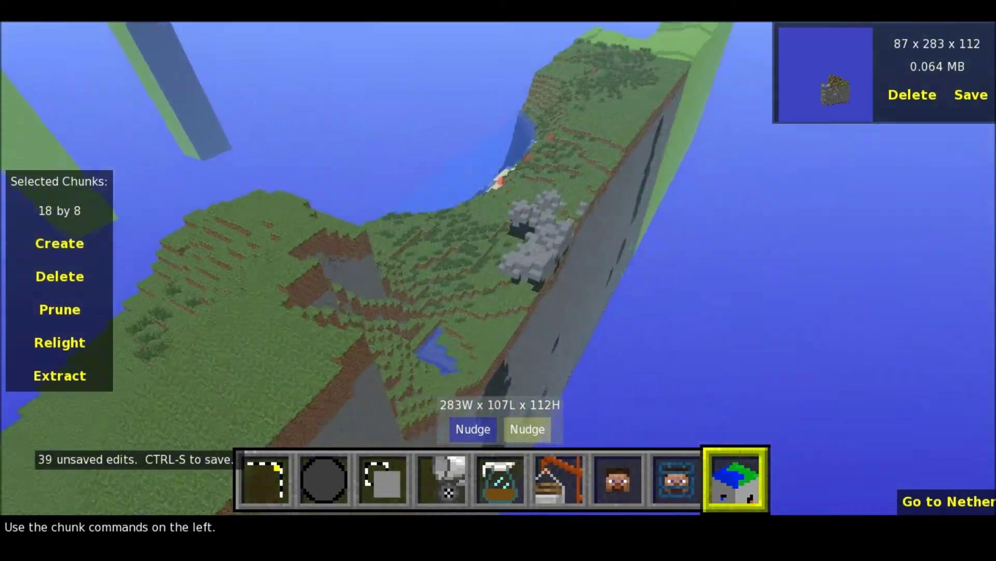
pyautogui.press('i')
pyautogui.press('k')
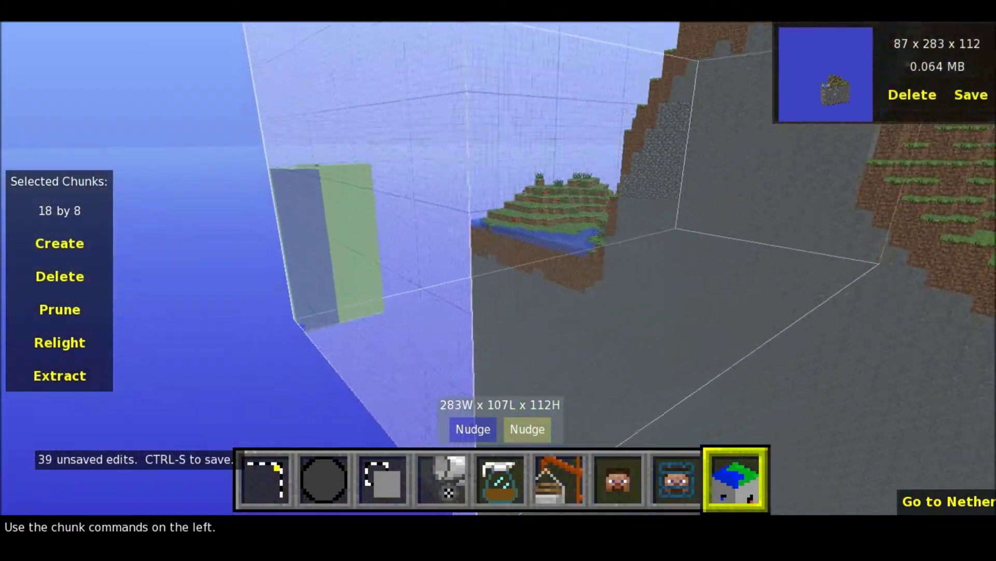
pyautogui.press('w')
pyautogui.press('w')
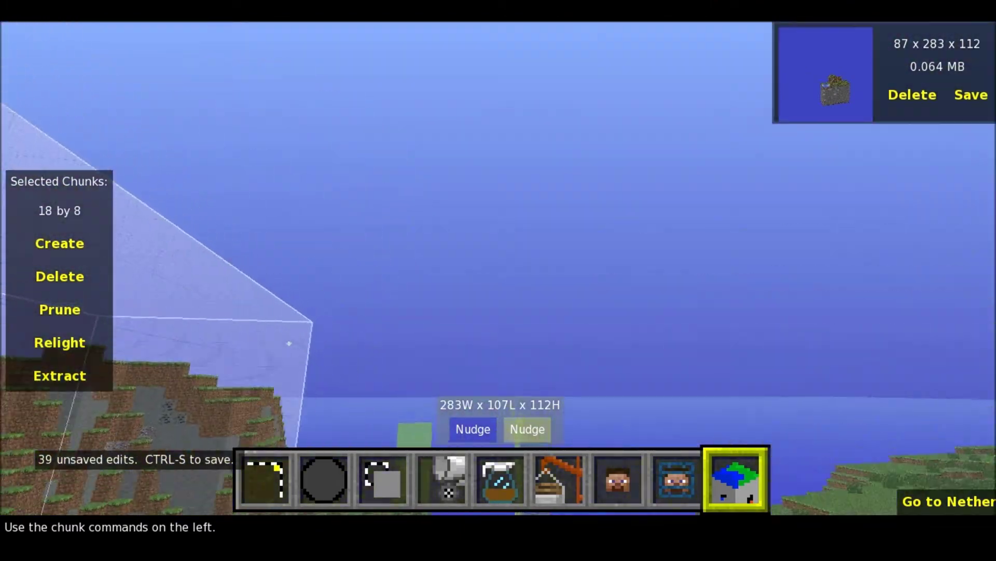
# - Select a single 1W x 1L x 1H block on the grass beside the stone outcrop
pyautogui.rightClick(450, 279)
pyautogui.click(278, 459)
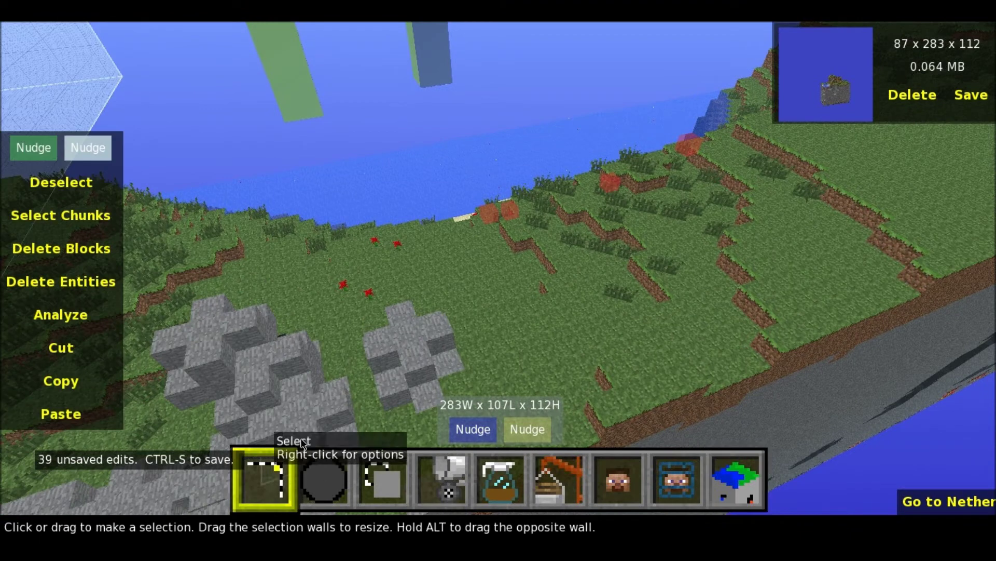
pyautogui.click(484, 276)
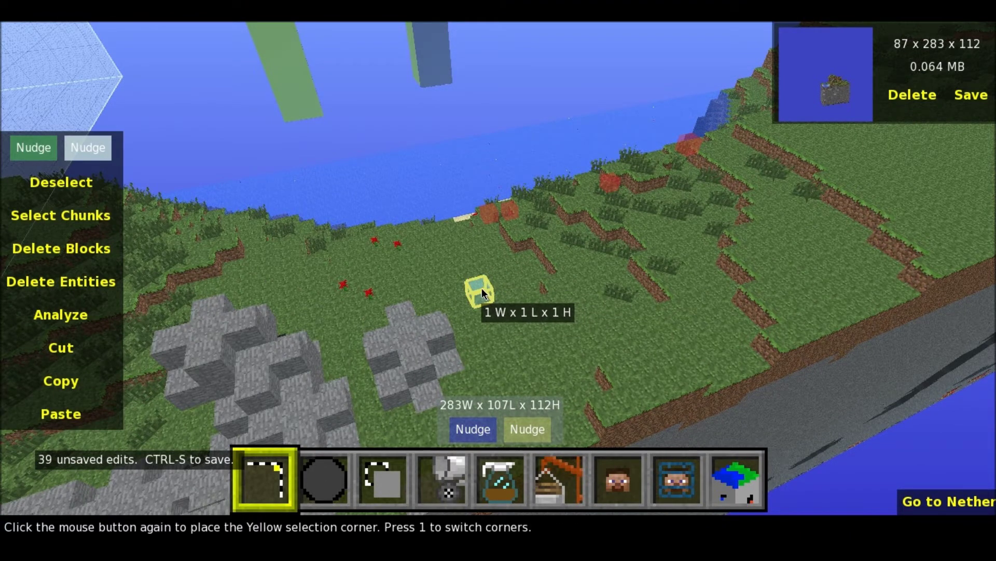
pyautogui.click(481, 288)
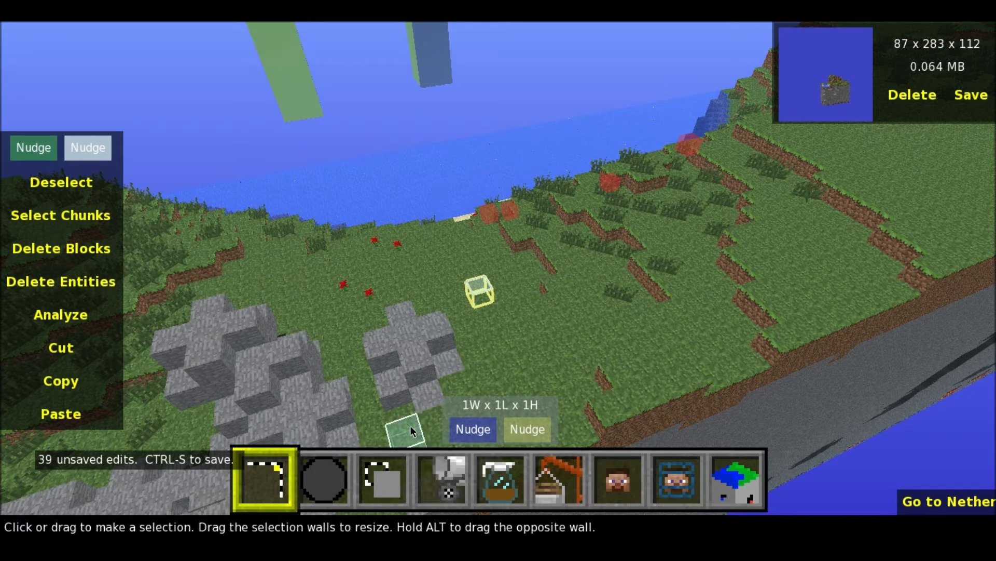
# - Fill the selected single block with Chest (54:0)
pyautogui.click(447, 478)
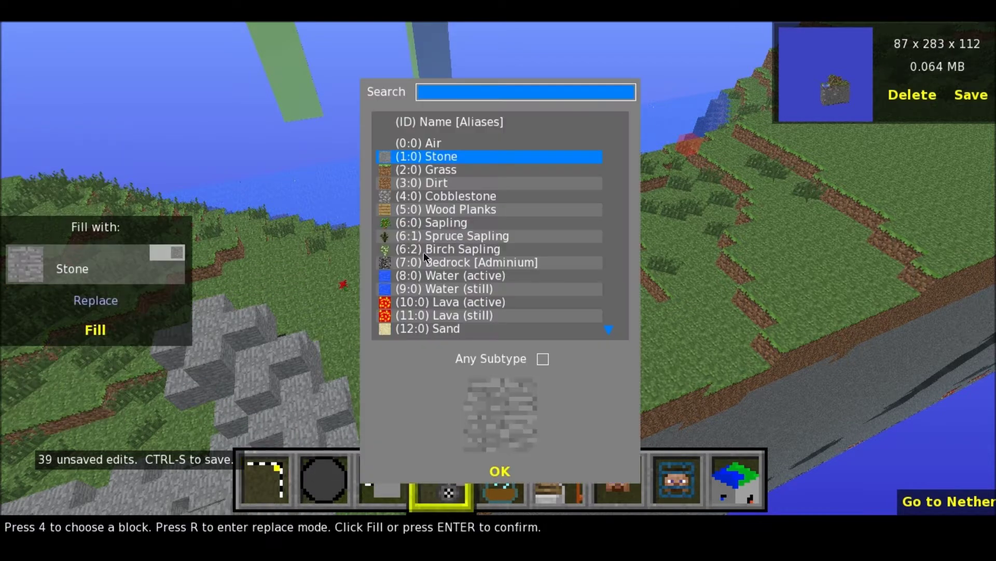
pyautogui.scroll(-6, 484, 234)
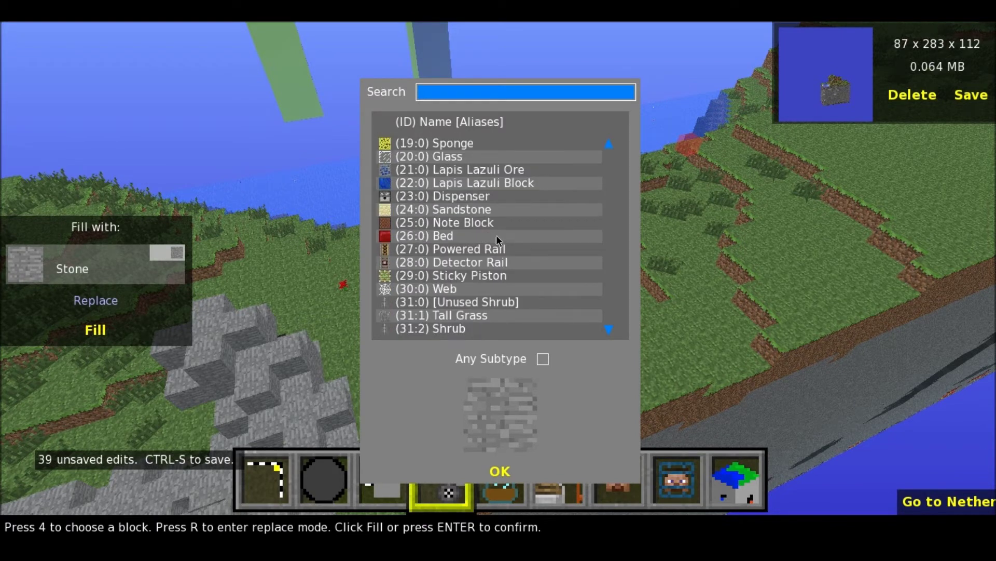
pyautogui.scroll(4, 503, 224)
pyautogui.scroll(-3, 514, 224)
pyautogui.scroll(-12, 514, 222)
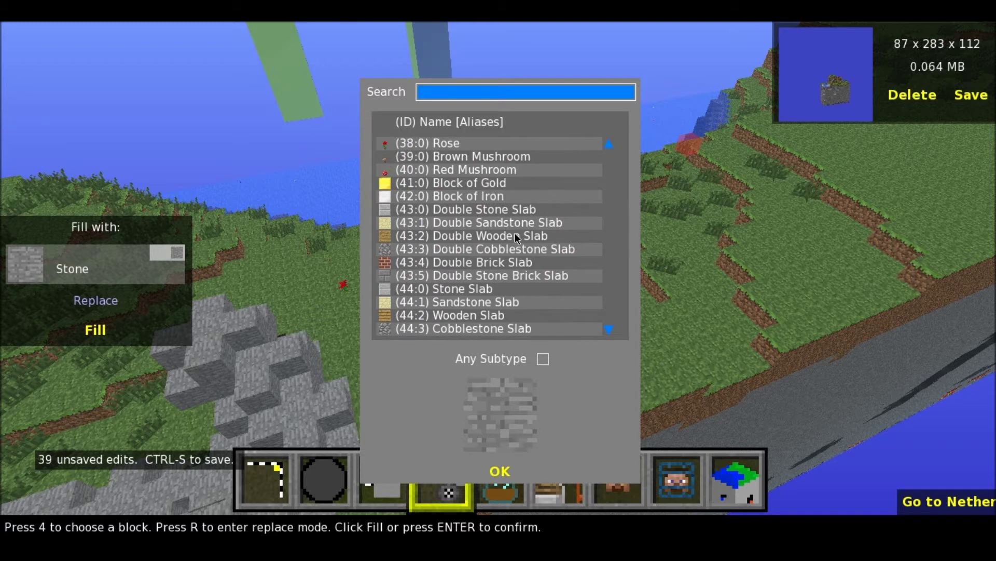
pyautogui.scroll(-12, 540, 229)
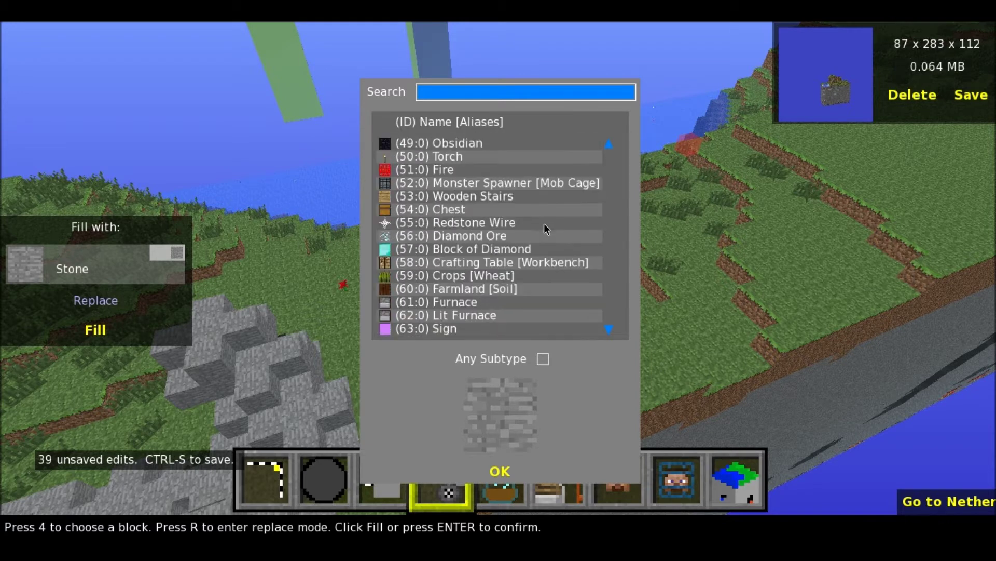
pyautogui.scroll(4, 488, 173)
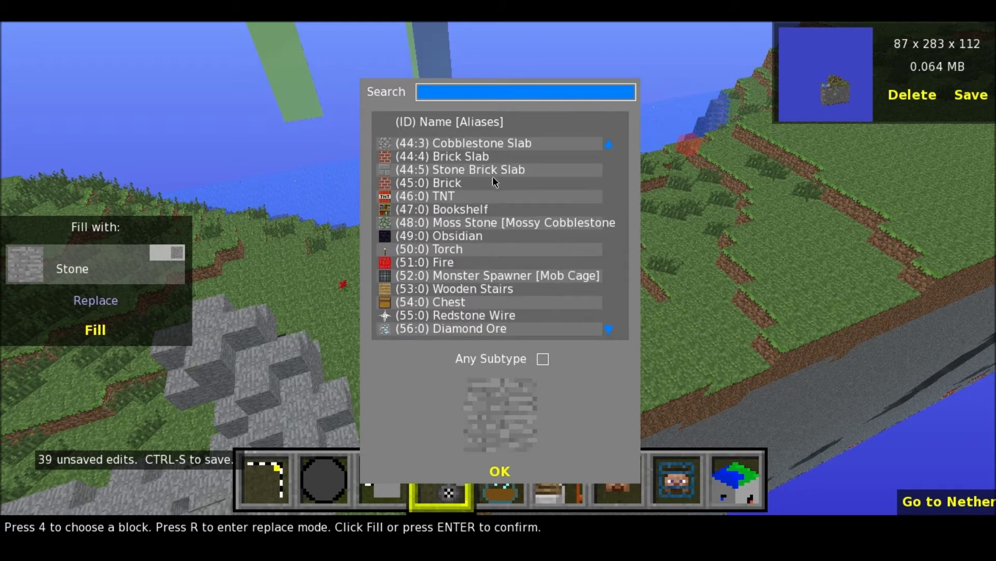
pyautogui.click(456, 302)
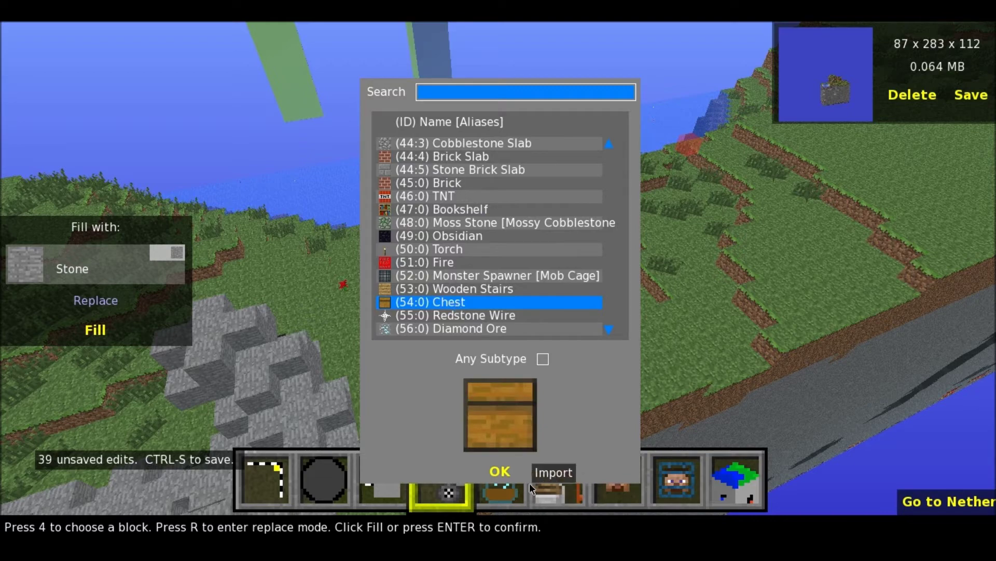
pyautogui.click(503, 469)
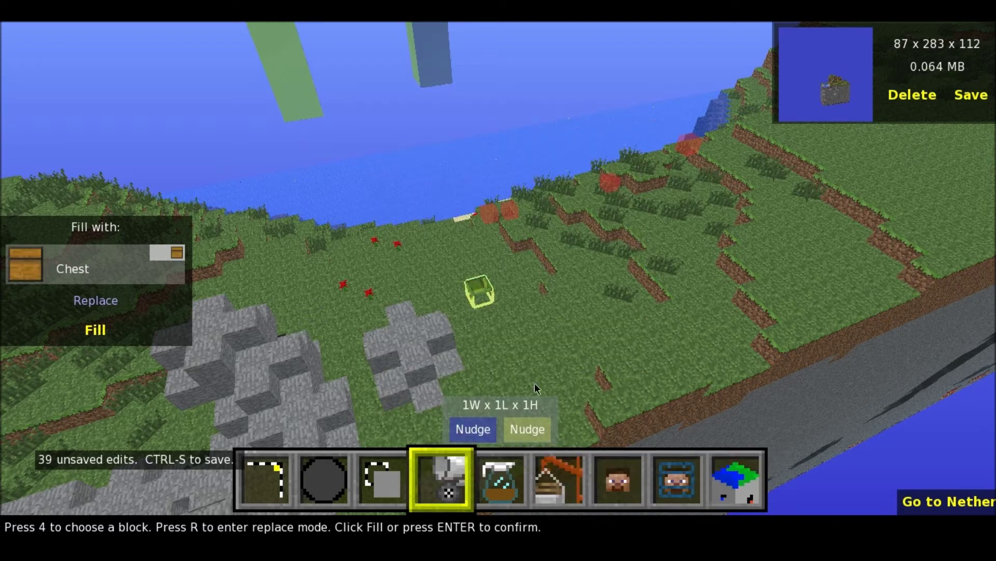
pyautogui.click(84, 333)
# - Initialize the placed chest on the grass and add an item entry to its contents
pyautogui.press('w')
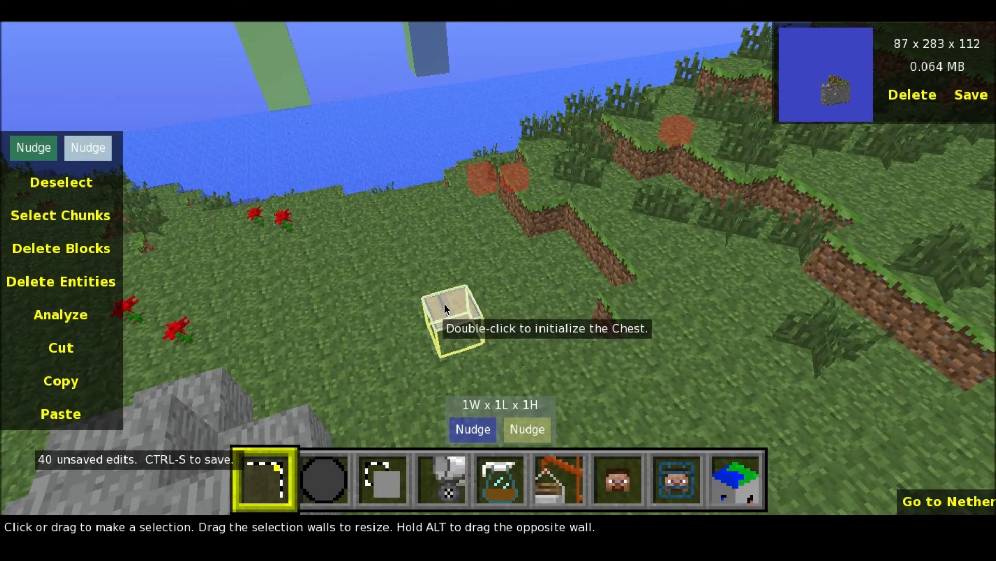
pyautogui.doubleClick(444, 304)
pyautogui.click(429, 365)
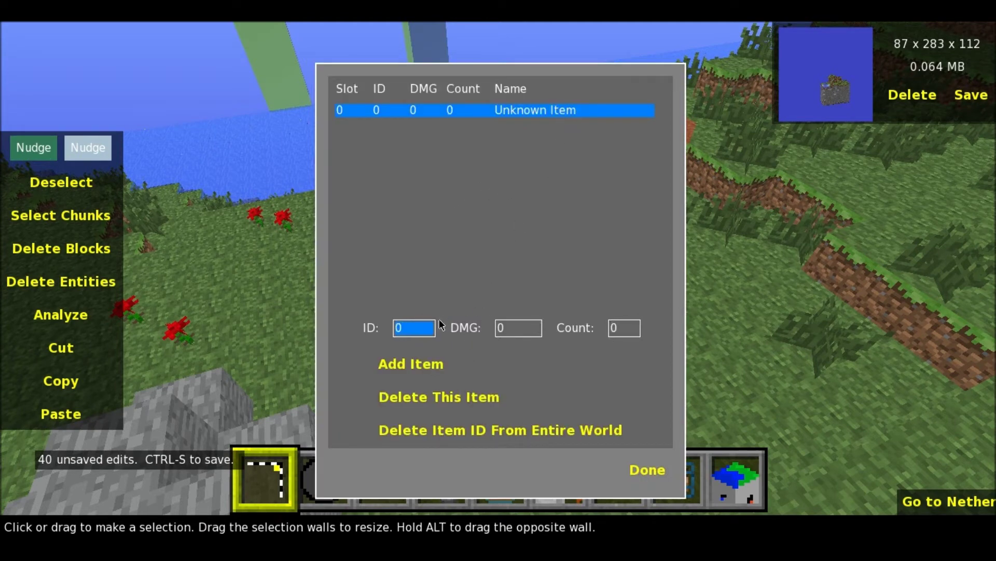
# - Make the chest's item entry TNT by setting its ID to 46, clear the DMG value, and set the count to 64
pyautogui.press('BackSpace')
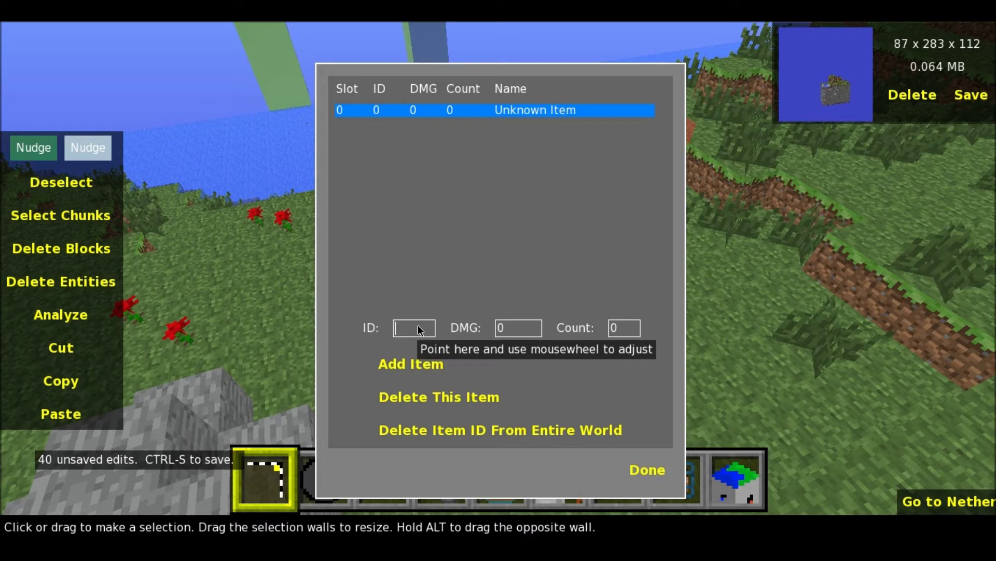
pyautogui.write('64')
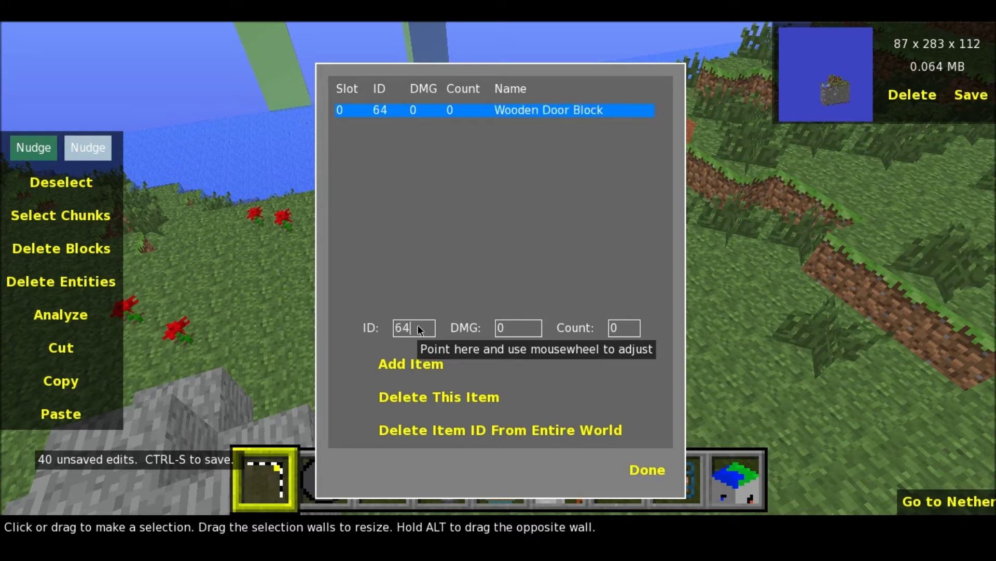
pyautogui.press('BackSpace')
pyautogui.write('46')
pyautogui.click(519, 330)
pyautogui.press('BackSpace')
pyautogui.click(625, 328)
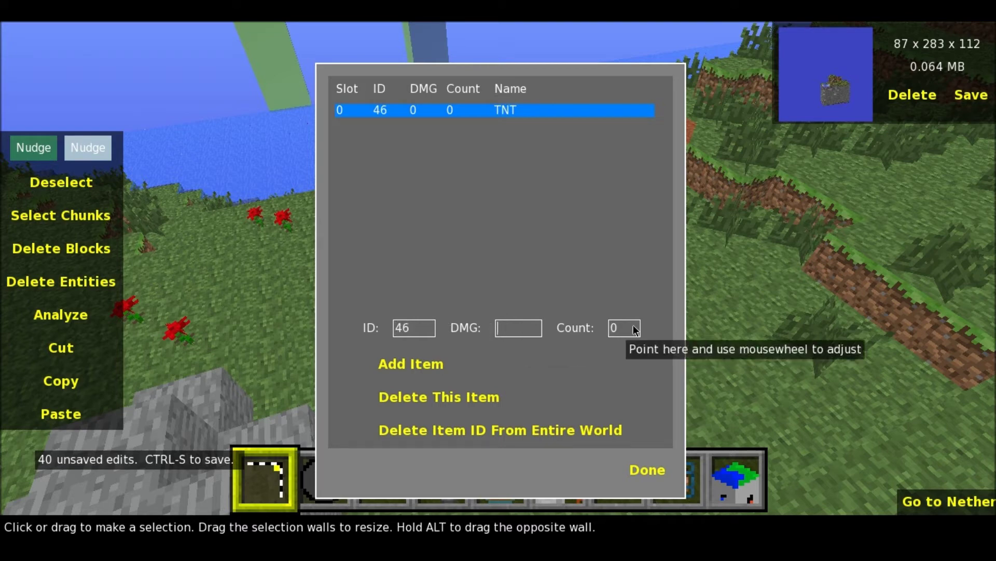
pyautogui.write('64')
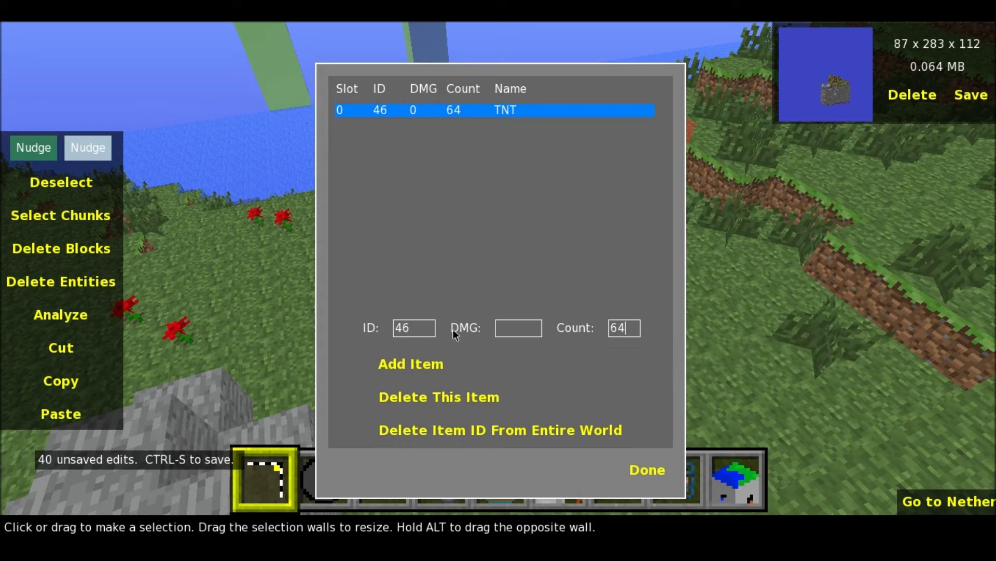
# - Try replacing the chest item's ID with 75, 71 and 72
pyautogui.click(397, 328)
pyautogui.press('BackSpace')
pyautogui.press('BackSpace')
pyautogui.write('75')
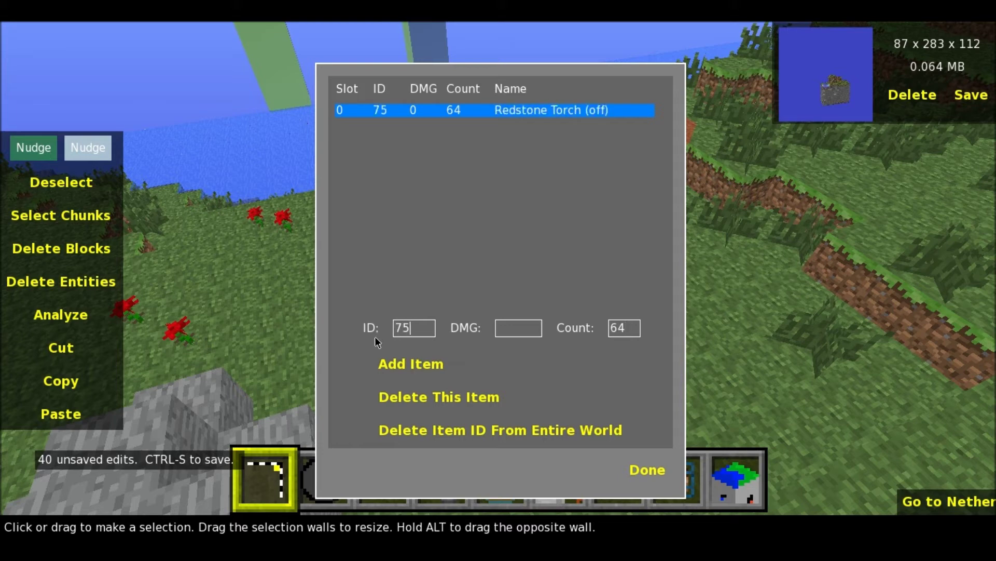
pyautogui.press('BackSpace')
pyautogui.write('1')
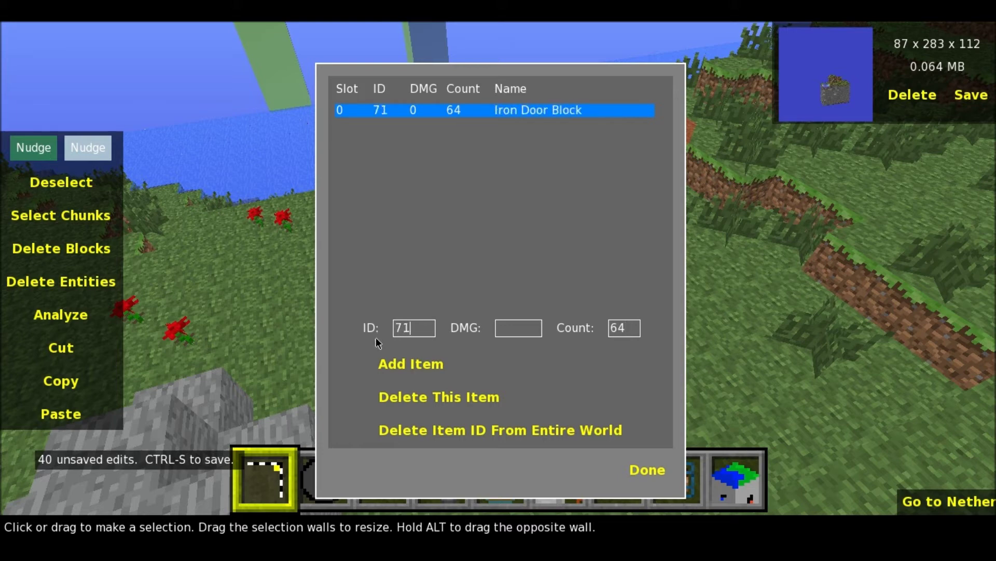
pyautogui.press('BackSpace')
pyautogui.write('2')
# - Try item IDs 81 and 82, cut the ID back to 8 (Water), set DMG to -20000, and finish editing the chest
pyautogui.press('BackSpace')
pyautogui.press('BackSpace')
pyautogui.write('8')
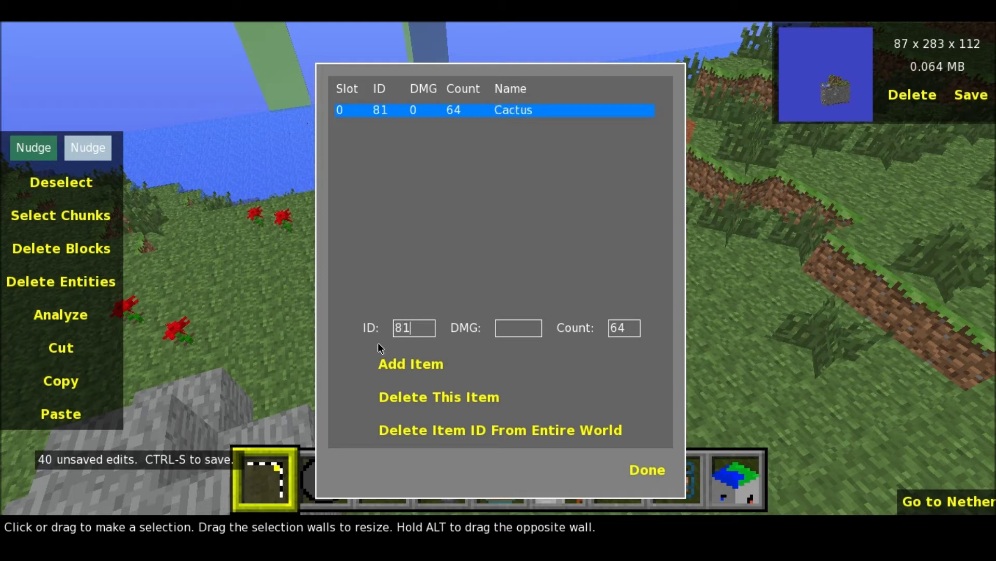
pyautogui.write('2')
pyautogui.press('BackSpace')
pyautogui.press('BackSpace')
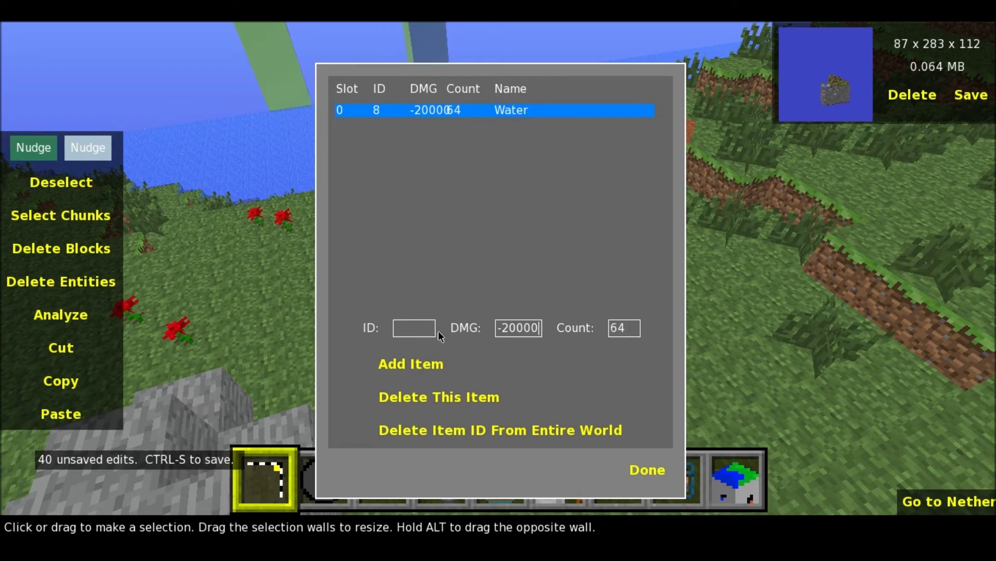
pyautogui.click(658, 470)
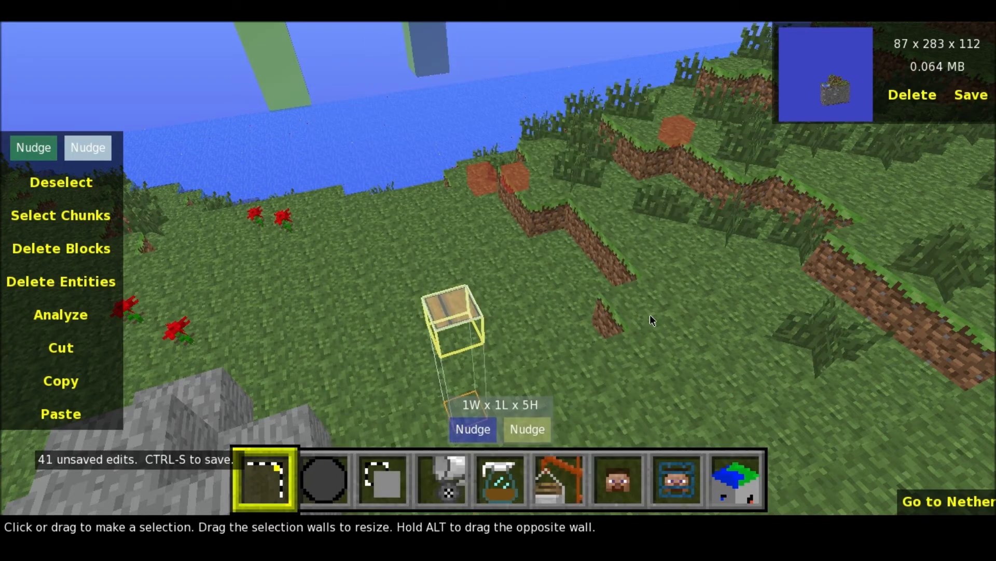